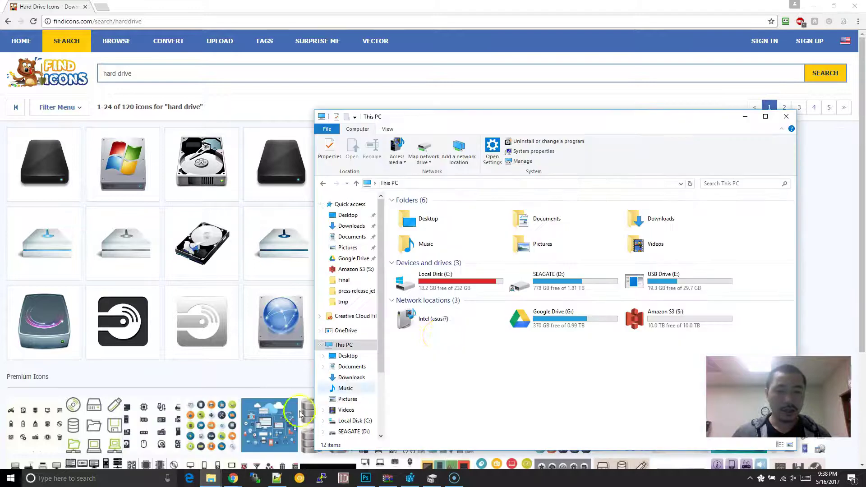
Examine the icons of the local, network and cloud drives in This PC, comparing Local Disk (C:) with SEAGATE (D:).
left_click_drag(571, 118, 501, 88)
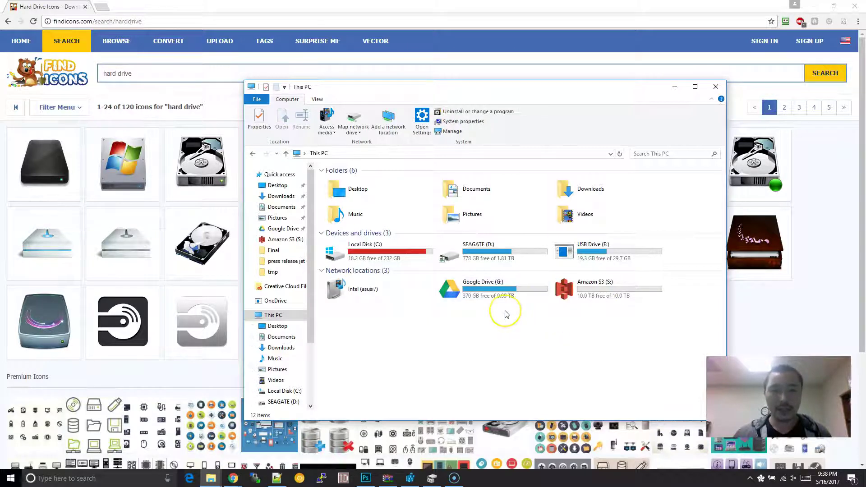
left_click(489, 290)
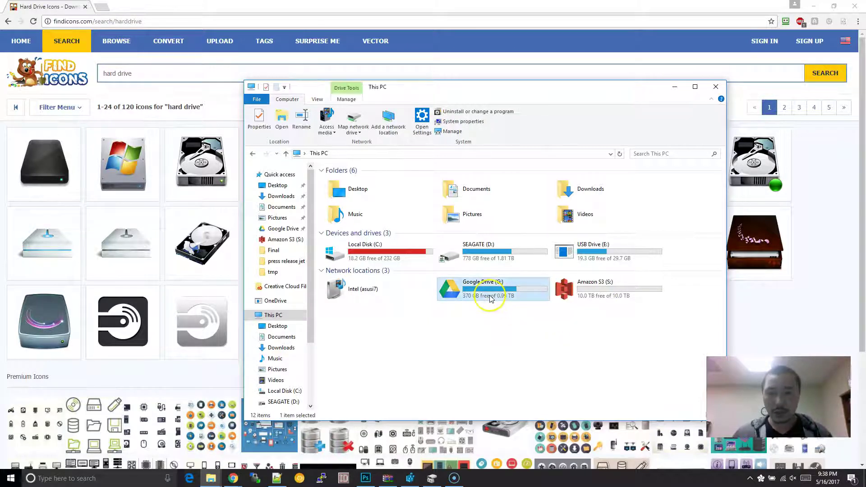
left_click(589, 291)
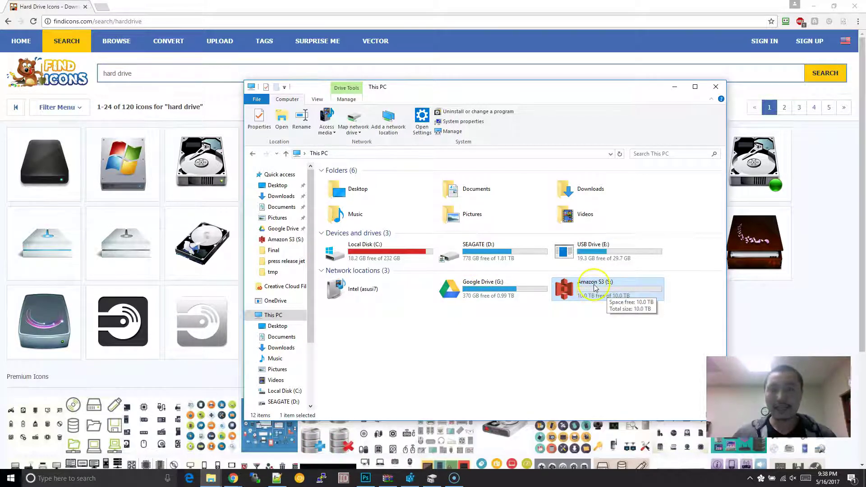
left_click(447, 288)
left_click(428, 319)
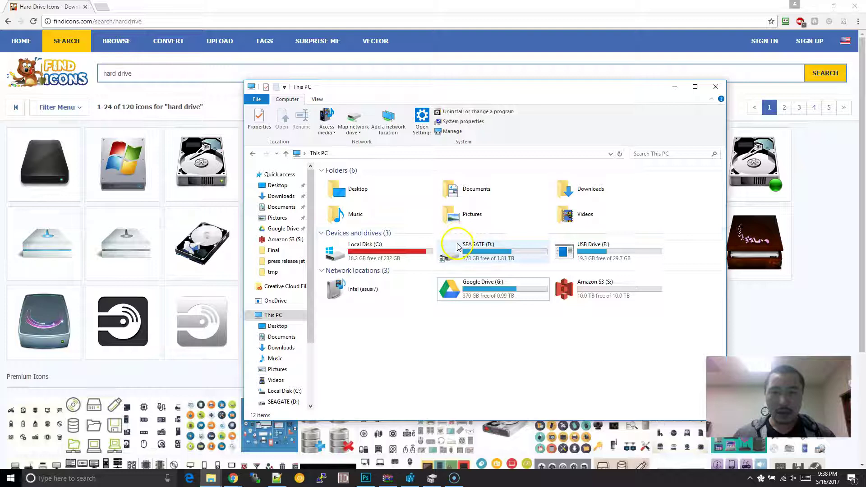
left_click(368, 248)
left_click(447, 252)
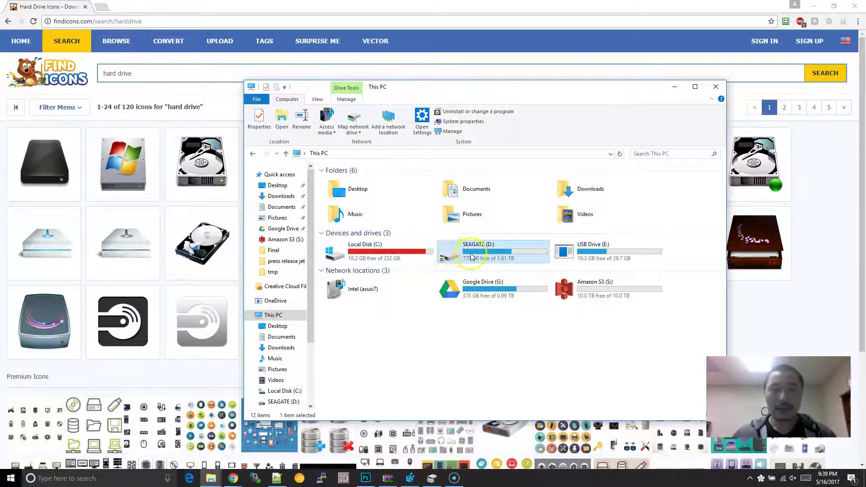
left_click(404, 258)
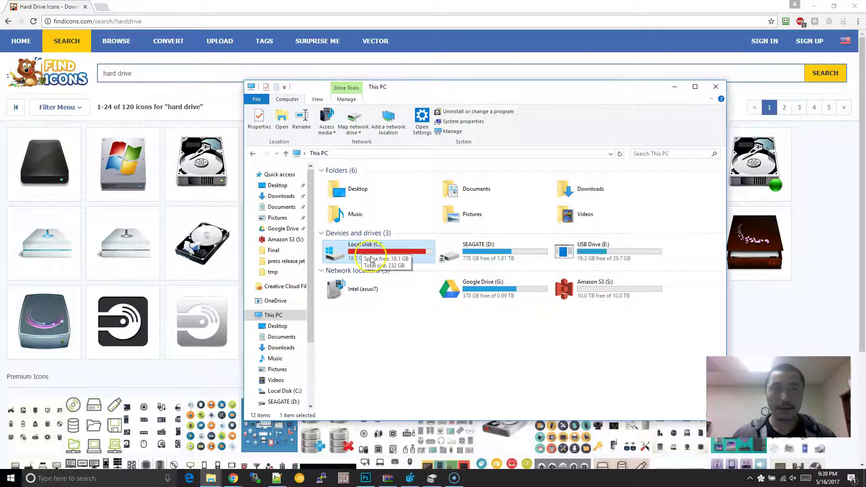
left_click(511, 260)
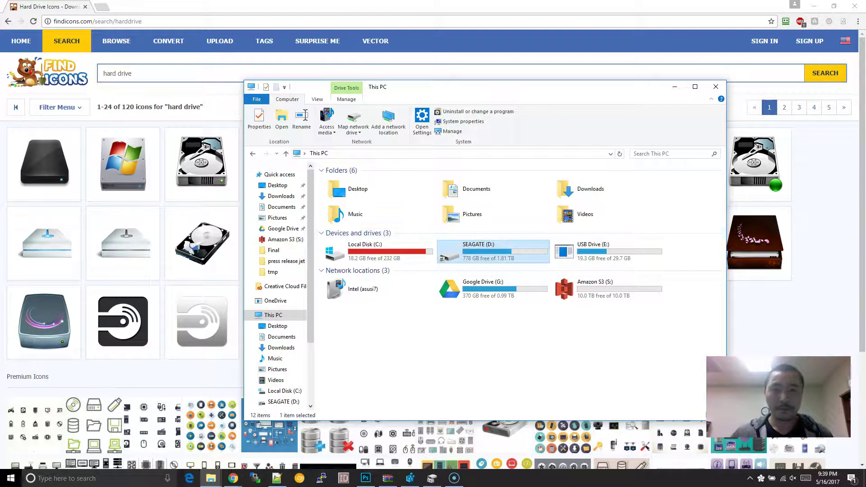
Switch to the Find Icons site in Chrome, open the black hard drive icon and download it in ICO format.
key("alt+Tab")
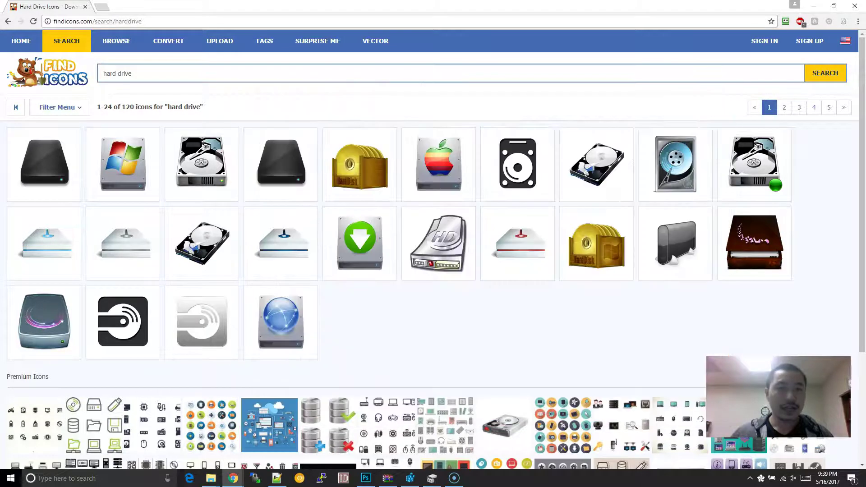
left_click(297, 157)
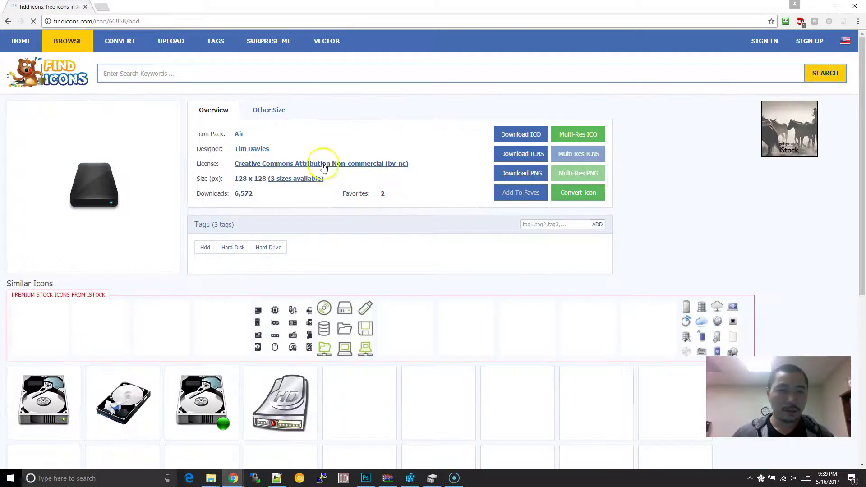
scroll(284, 173, "down", 1)
scroll(284, 173, "up", 1)
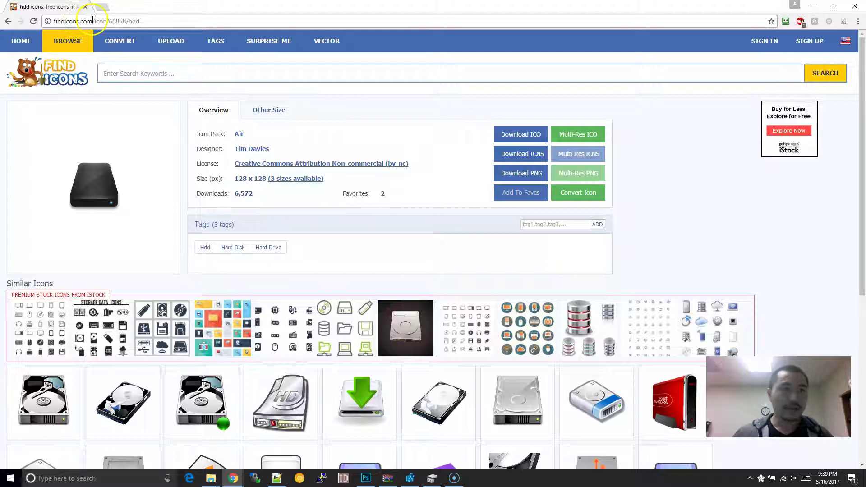
left_click(280, 115)
left_click(244, 164)
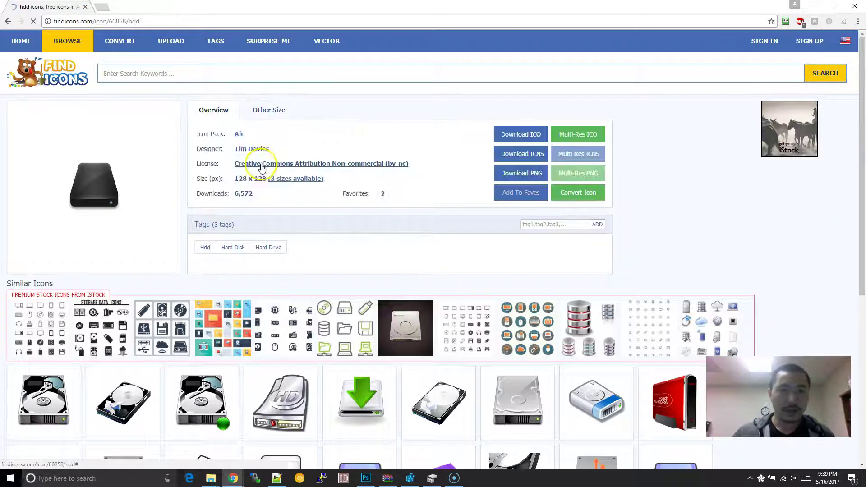
left_click(529, 136)
Locate the downloaded hdd.ico in File Explorer and copy it into the Drive Icons folder in Documents.
left_click(94, 460)
left_click(135, 431)
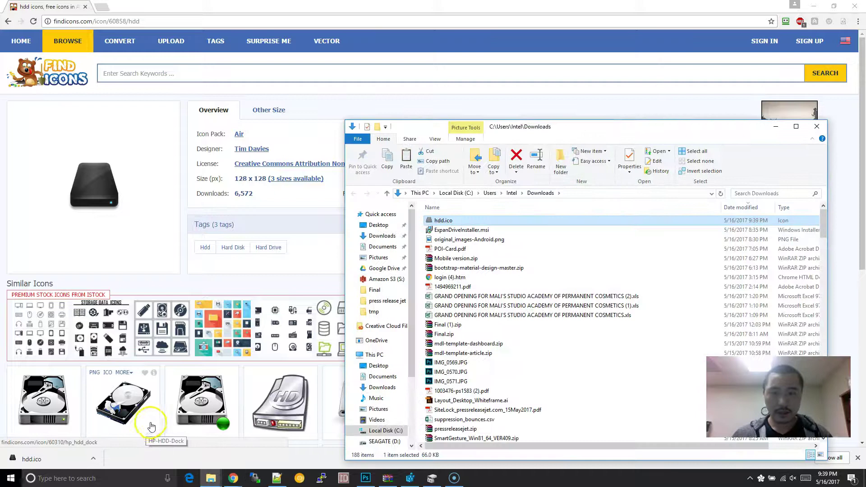
left_click(210, 475)
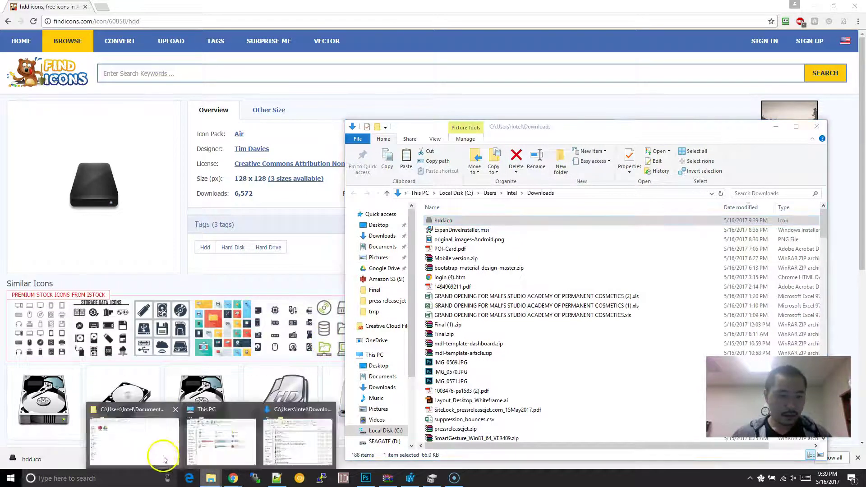
left_click(164, 459)
key("ctrl+v")
Rename the copied hdd.ico file to "Solid State Drive.ico".
key("F2")
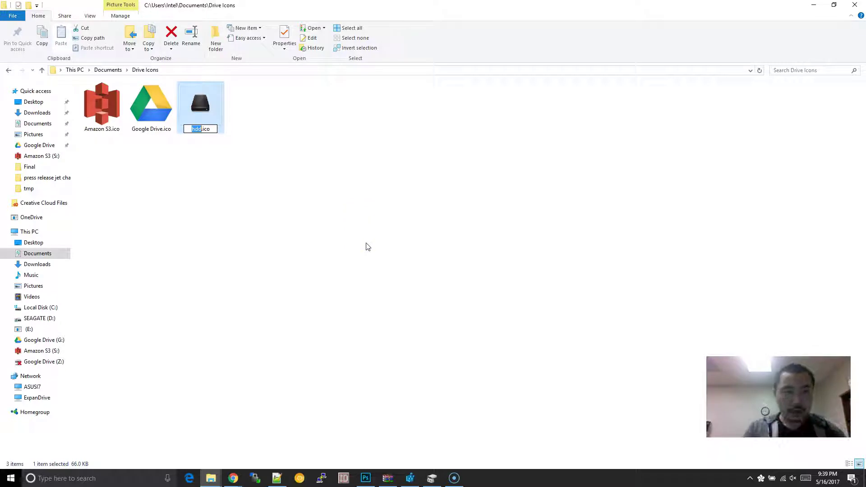
type("Solid State Drive")
left_click(365, 243)
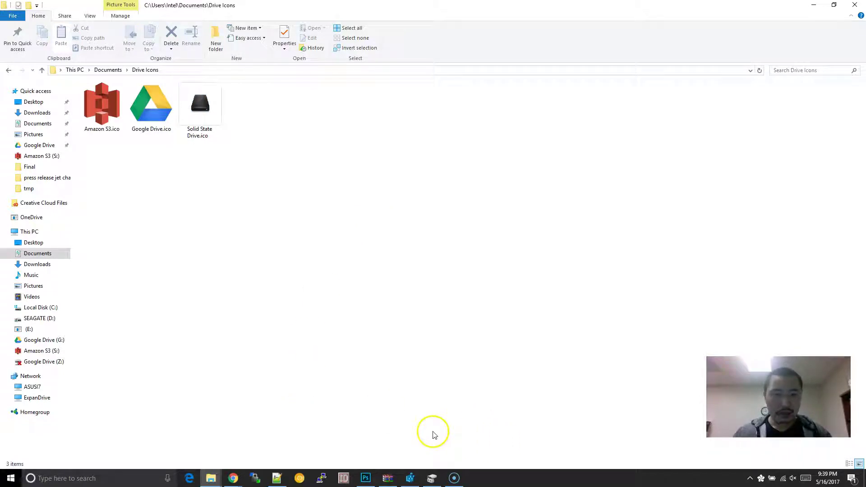
Switch to the Registry Editor and move its window clear of the drive icon files.
mouse_move(411, 477)
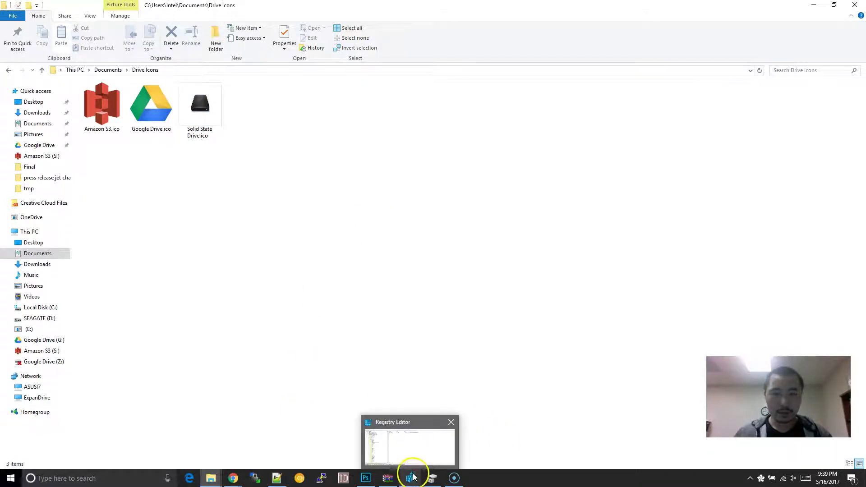
left_click(411, 478)
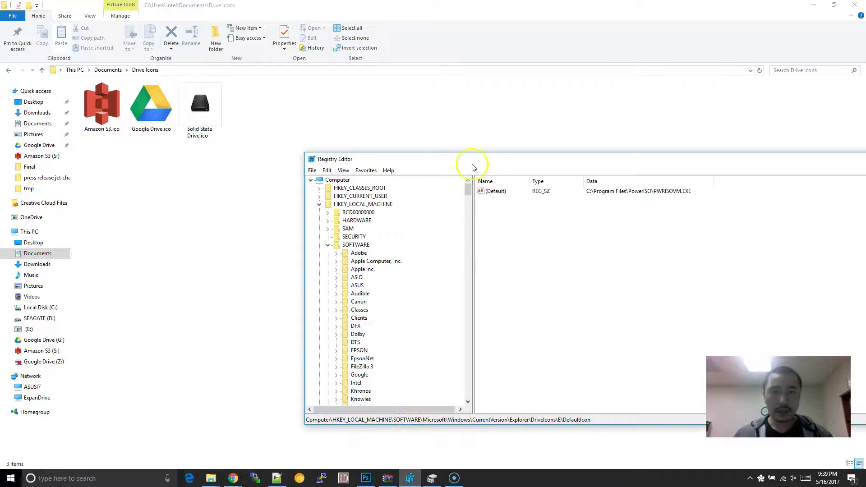
left_click_drag(481, 156, 412, 128)
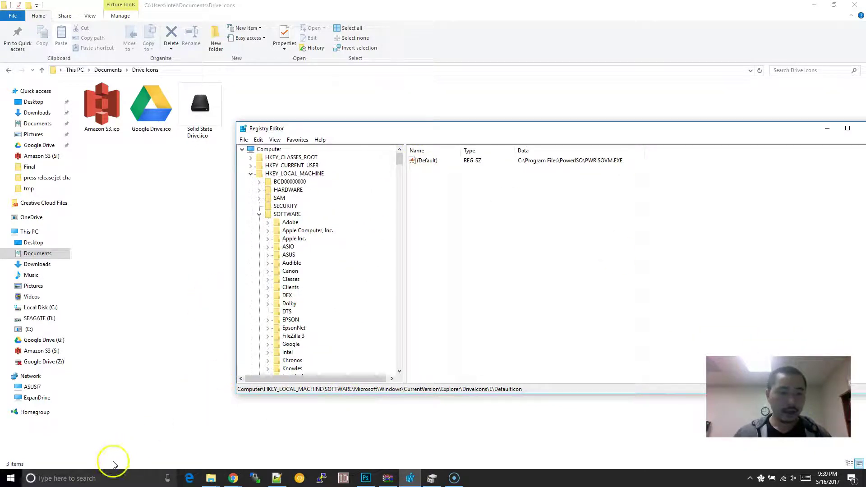
left_click(92, 477)
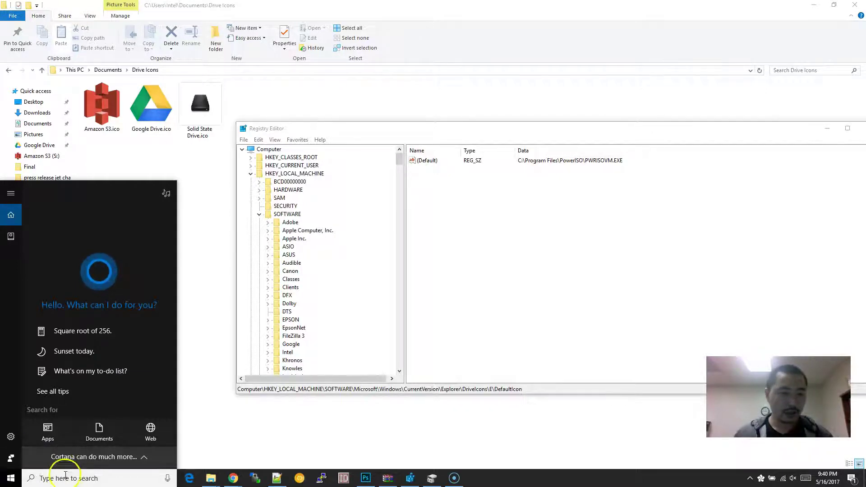
left_click(242, 433)
key("super+r")
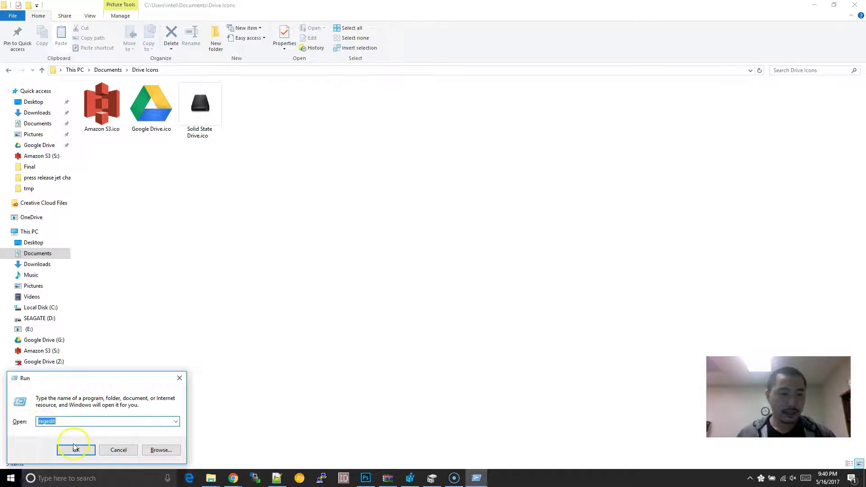
left_click(118, 449)
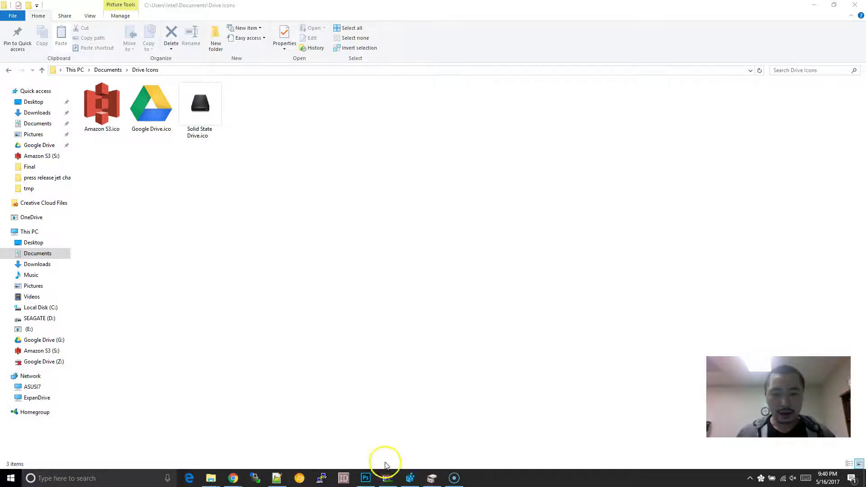
Bring the Registry Editor back to the front and maximize its window.
left_click(410, 478)
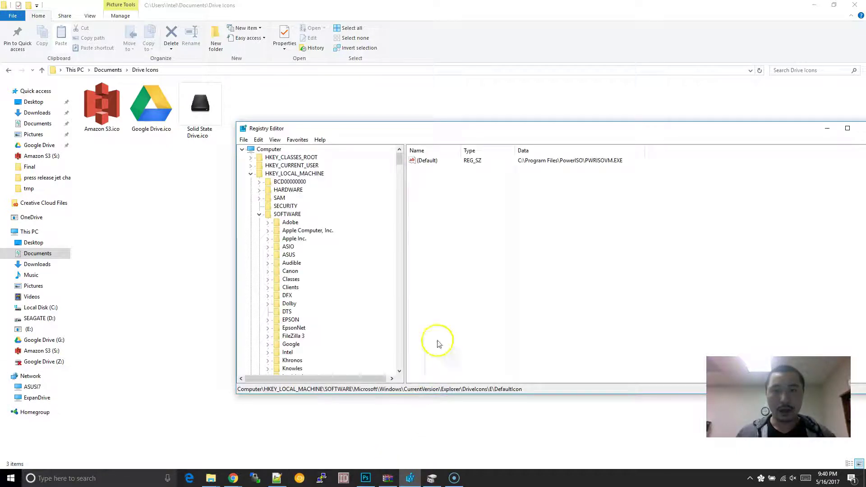
double_click(452, 136)
left_click_drag(163, 50, 166, 39)
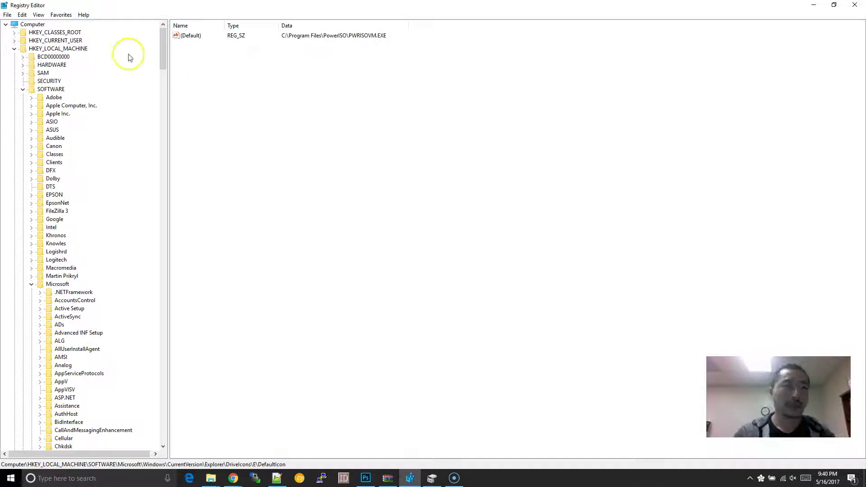
Navigate the registry tree from HKEY_LOCAL_MACHINE\SOFTWARE through Microsoft\Windows\CurrentVersion\Explorer to the DriveIcons key.
left_click(23, 89)
left_click(23, 89)
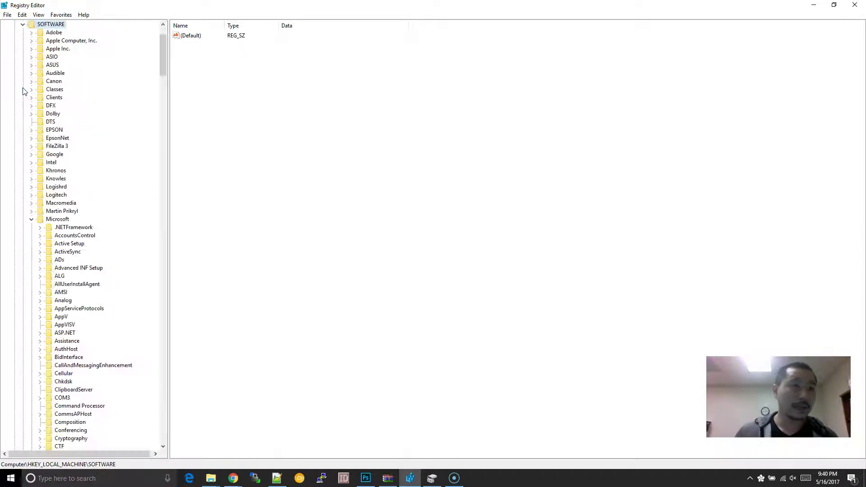
scroll(24, 92, "up", 3)
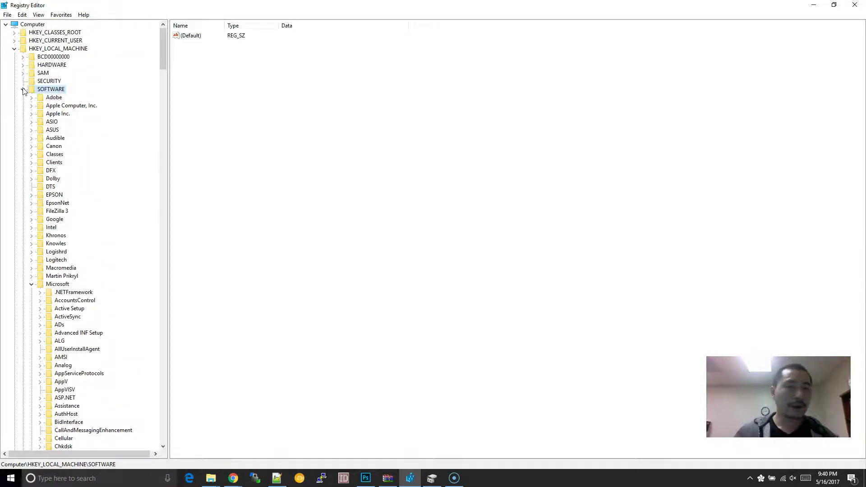
left_click(38, 90)
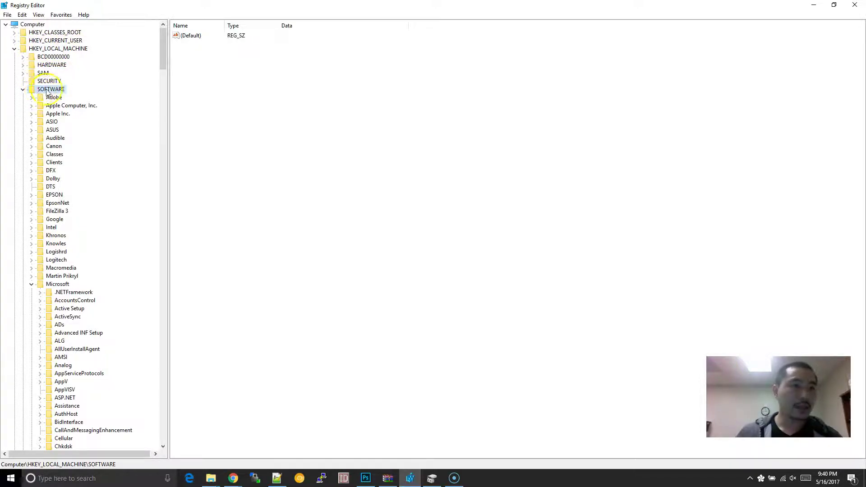
scroll(100, 98, "down", 4)
scroll(86, 90, "up", 4)
scroll(58, 67, "down", 9)
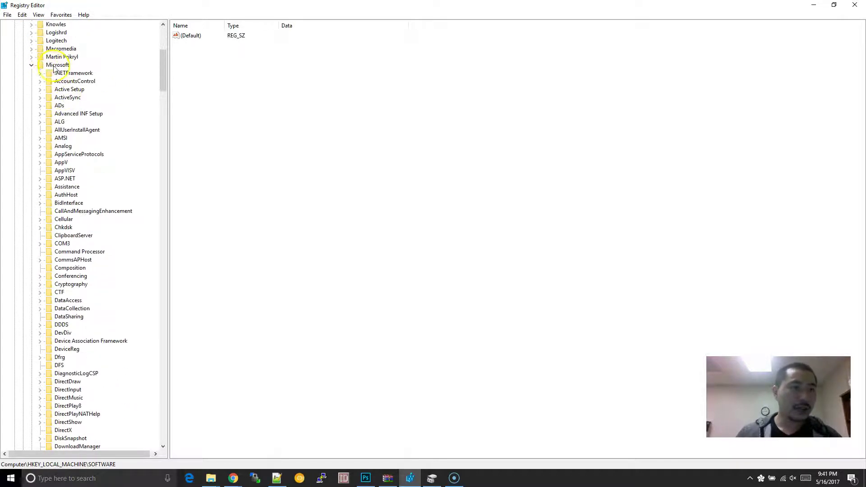
scroll(58, 74, "down", 20)
scroll(68, 112, "down", 20)
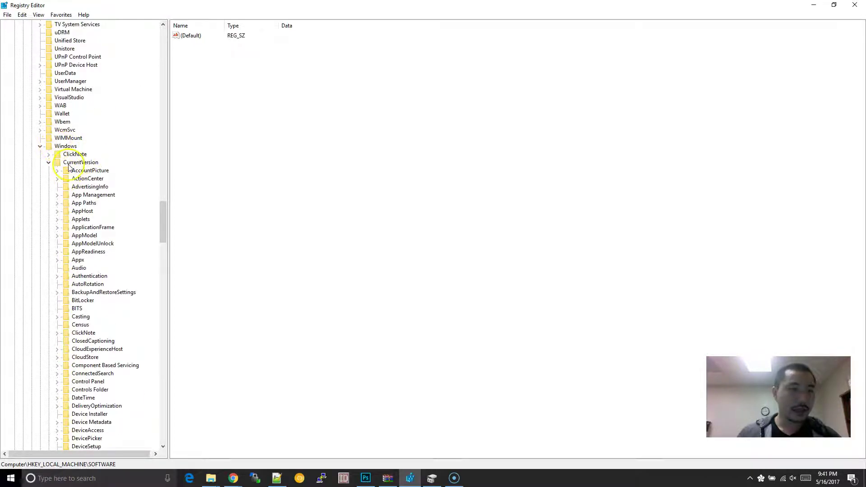
scroll(94, 170, "down", 14)
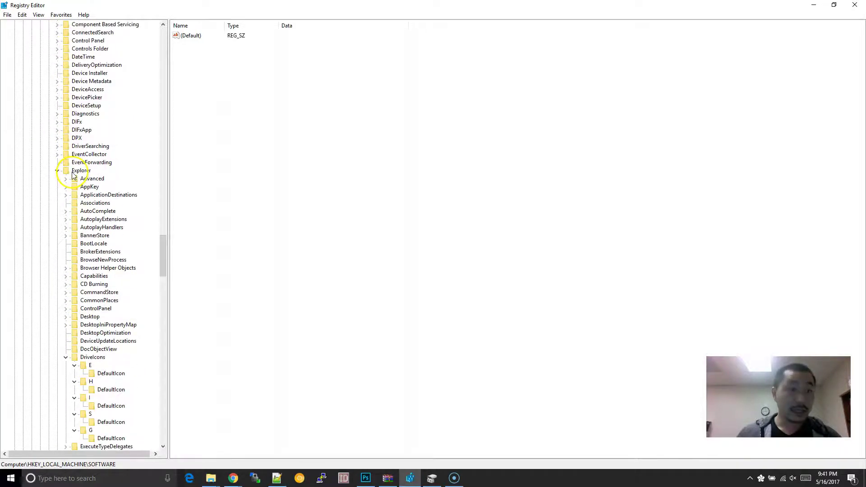
scroll(75, 171, "down", 8)
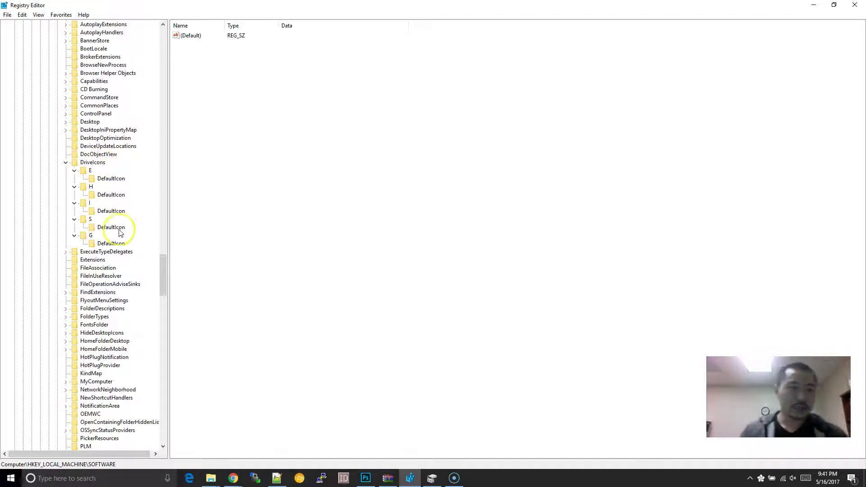
View the DefaultIcon value of the G drive key and widen the Data column to read the full icon path.
left_click(111, 243)
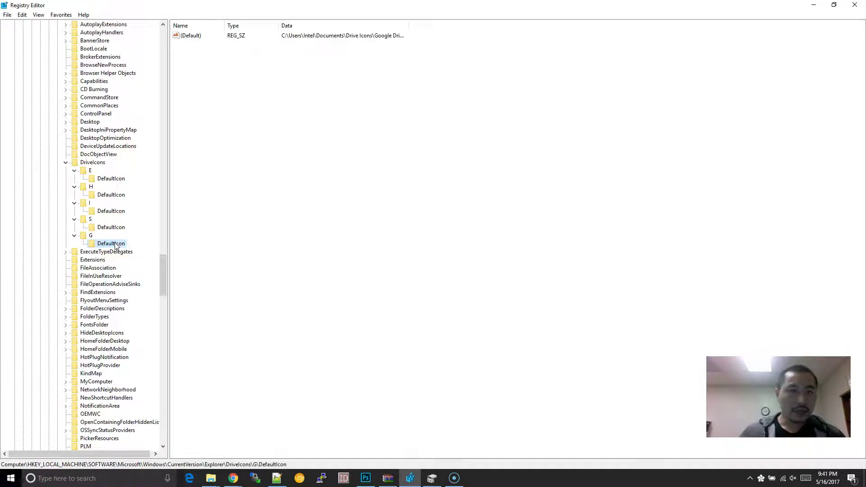
left_click(90, 236)
left_click(106, 243)
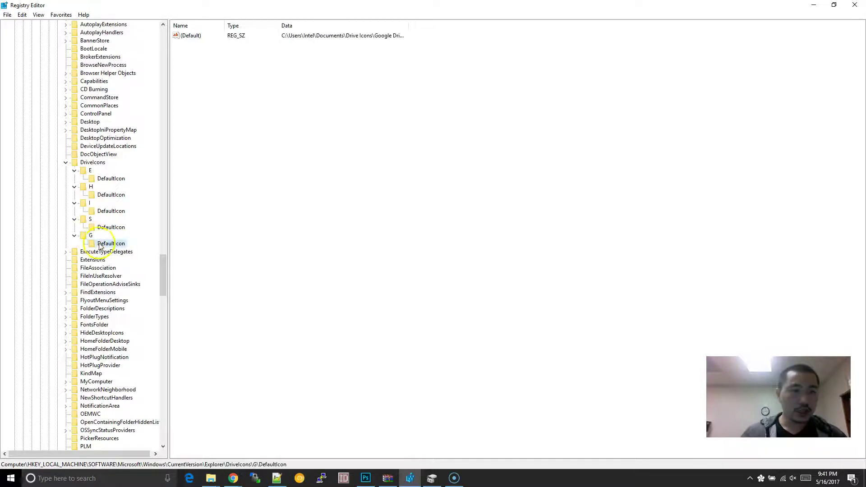
left_click_drag(405, 26, 508, 39)
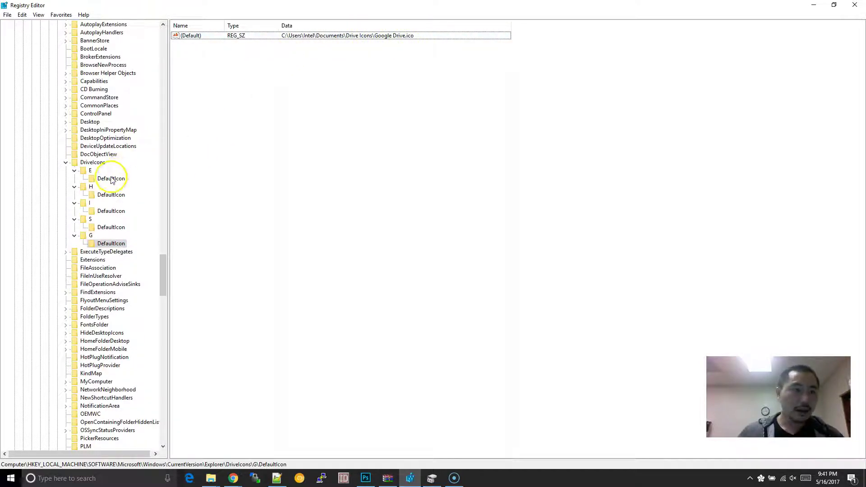
Check the Seagate drive's letter in This PC and create a key named D under DriveIcons in the Registry Editor.
left_click(221, 479)
left_click(251, 434)
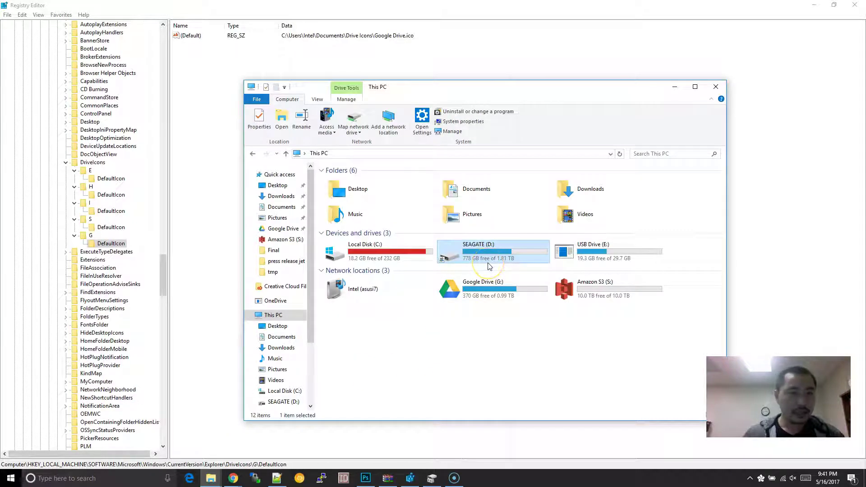
left_click(96, 170)
right_click(97, 163)
mouse_move(145, 179)
left_click(193, 180)
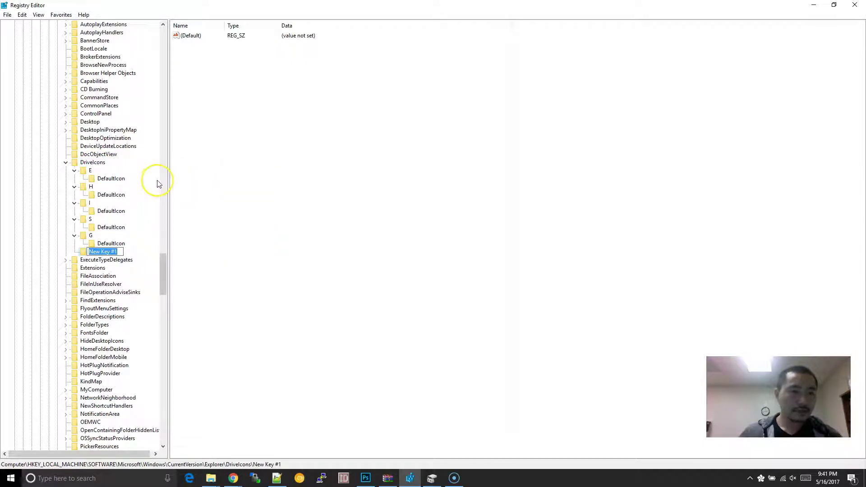
type("D")
key("Return")
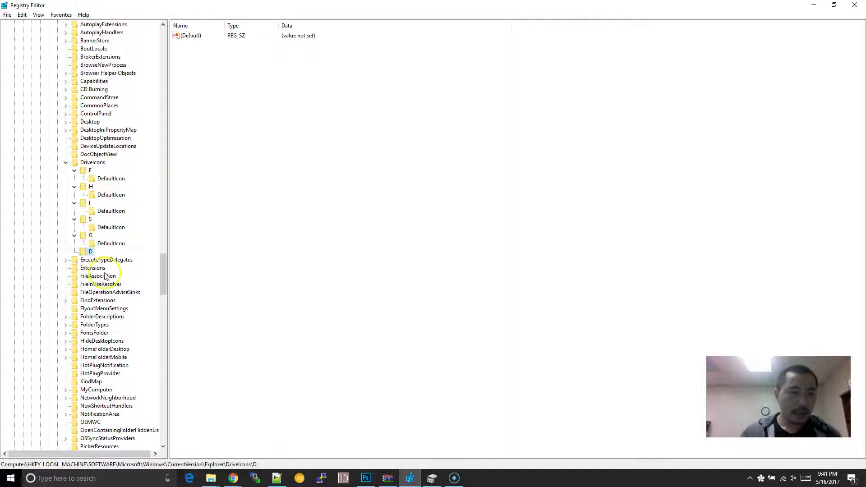
Create a subkey named DefaultIcon inside the D key.
right_click(91, 251)
mouse_move(133, 267)
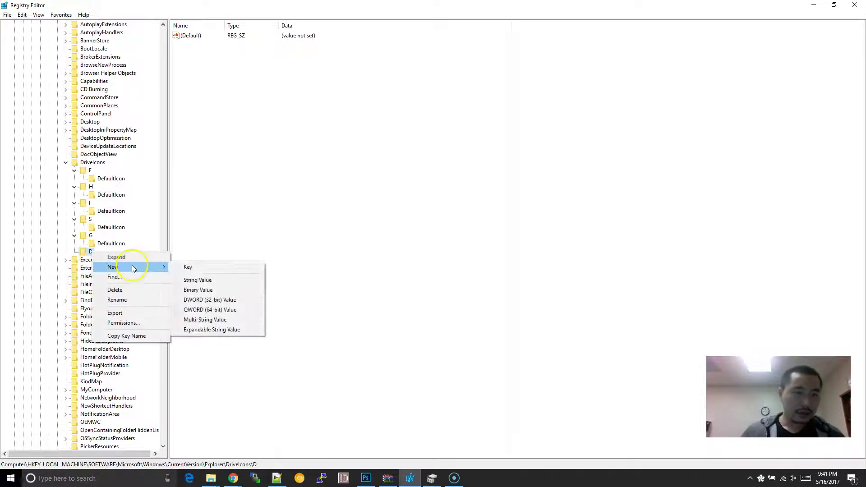
left_click(189, 267)
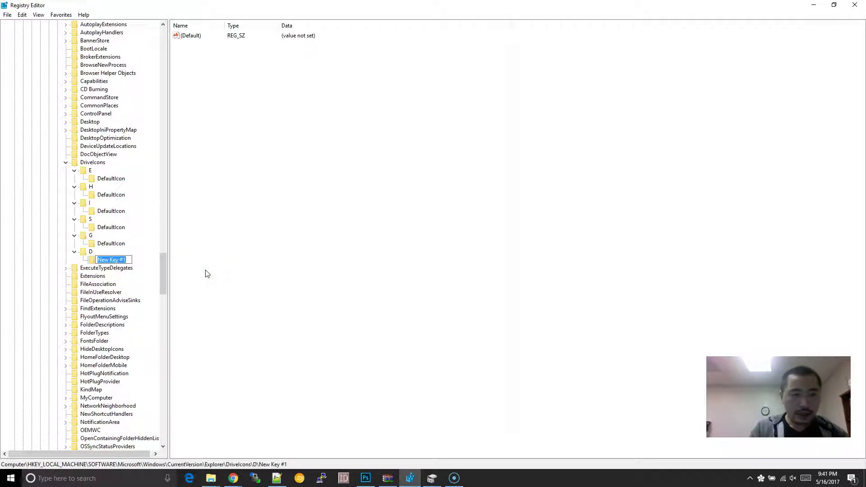
type("Default")
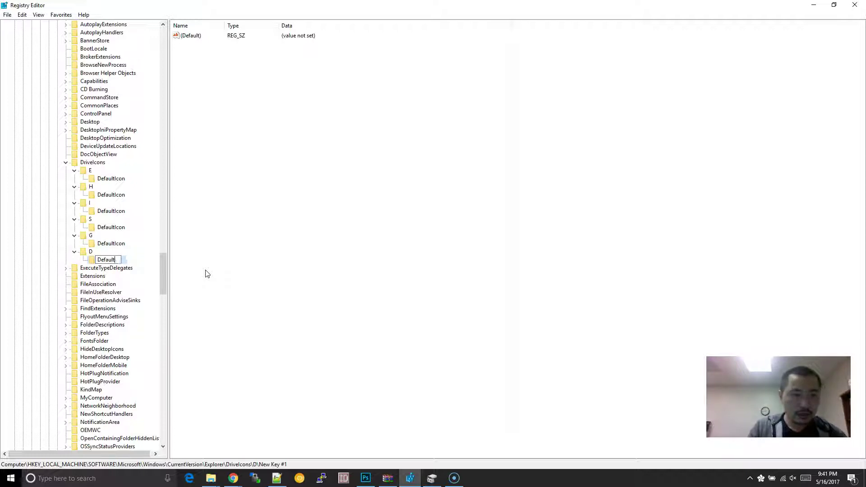
type("Icon")
key("Return")
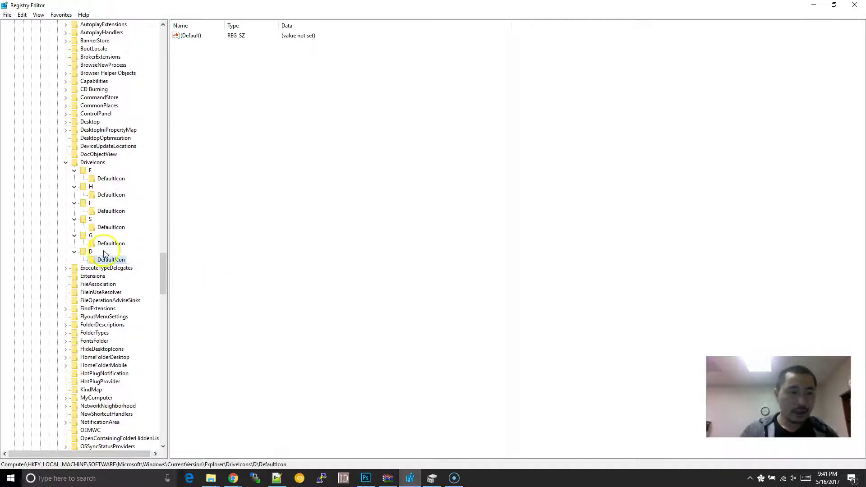
Copy the Drive Icons folder path and enter C:\Users\Intel\Documents\Drive Icons\ as the value data of D\DefaultIcon's (Default) string.
double_click(209, 40)
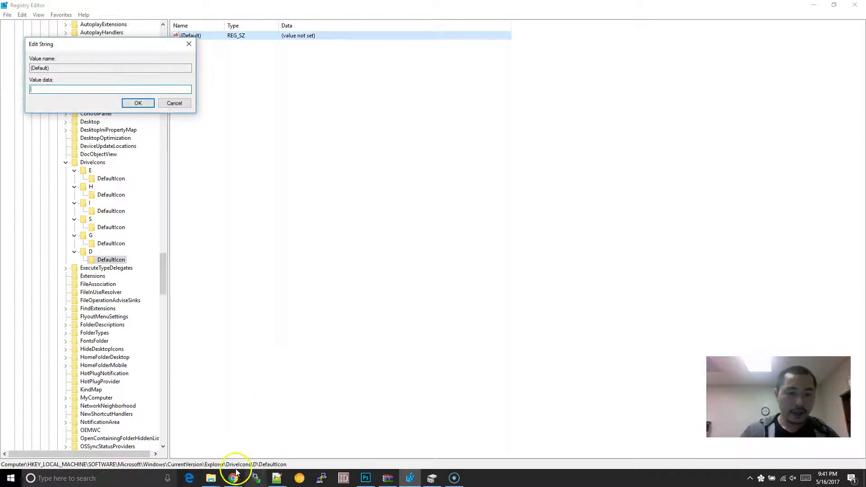
mouse_move(216, 482)
left_click(190, 419)
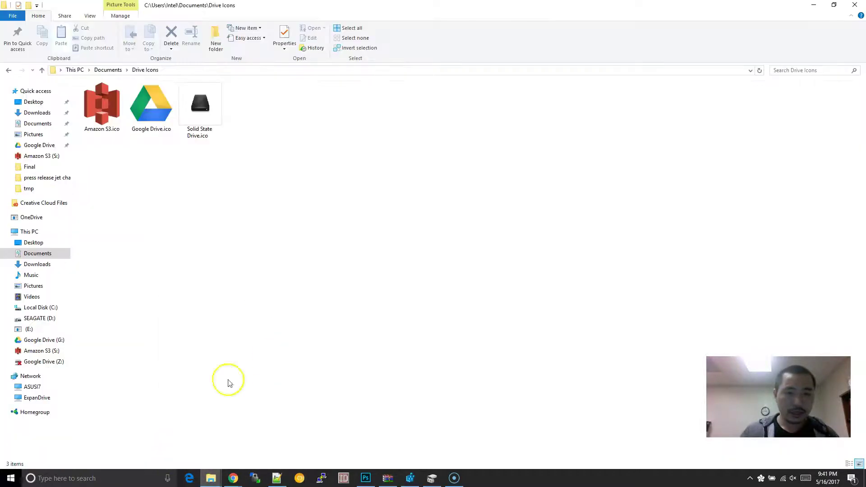
left_click(400, 70)
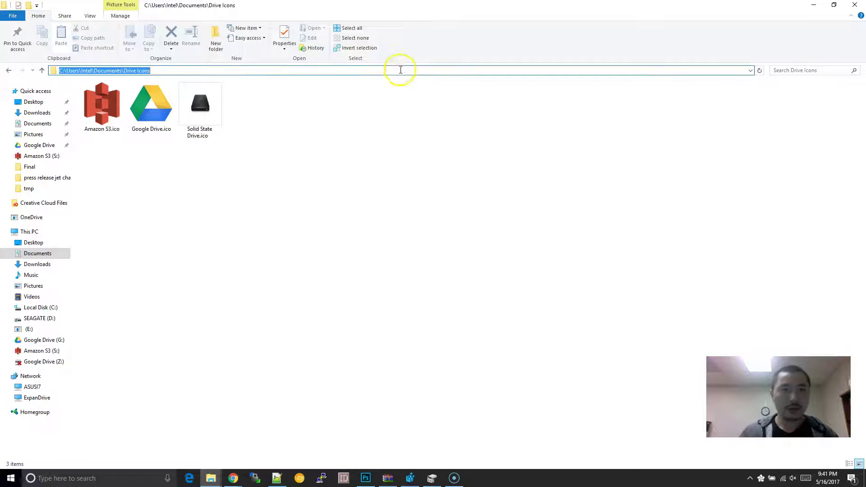
key("super+Down")
left_click(166, 89)
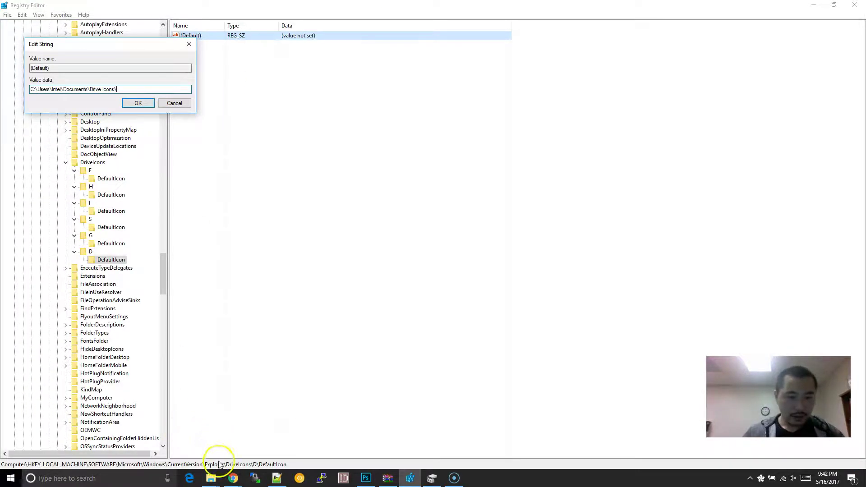
Append the icon's full file name, Solid State Drive.ico, to the folder path in the value data and save the string.
mouse_move(211, 477)
left_click(120, 429)
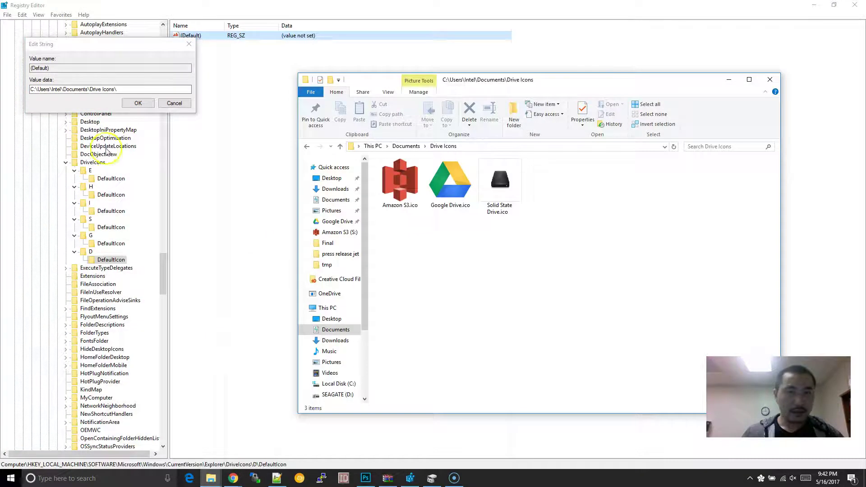
left_click(110, 89)
left_click_drag(115, 90, 123, 90)
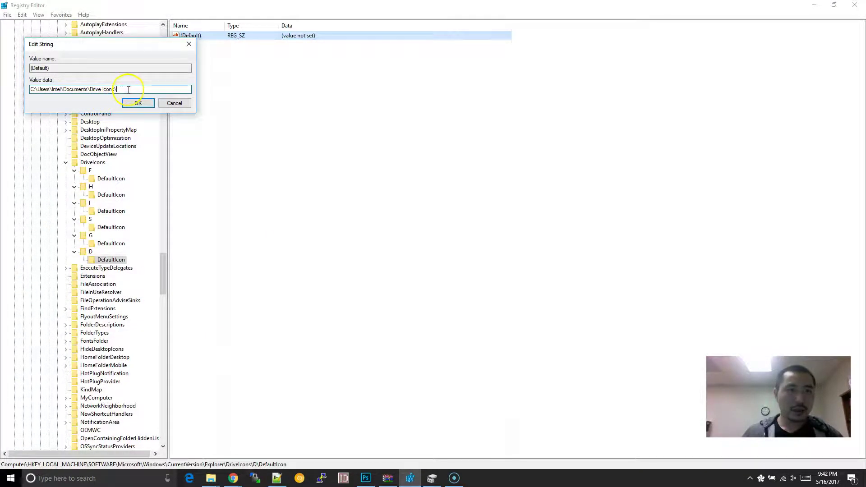
mouse_move(210, 478)
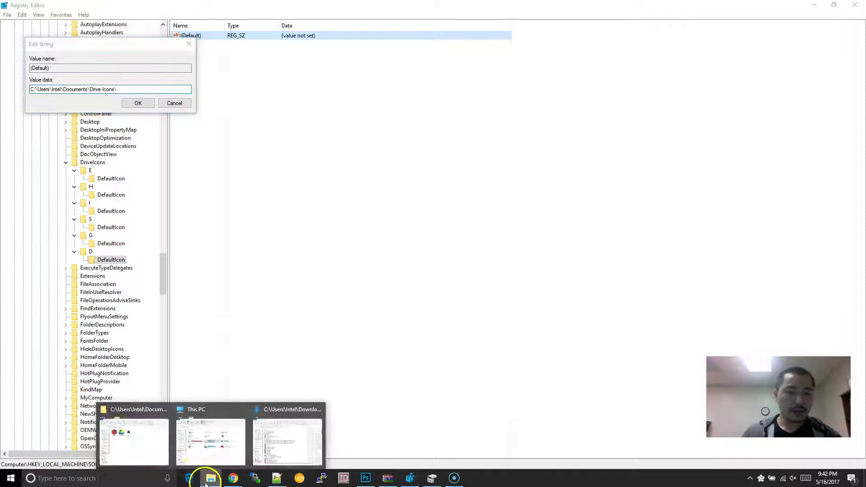
left_click(158, 439)
left_click(510, 217)
key("F2")
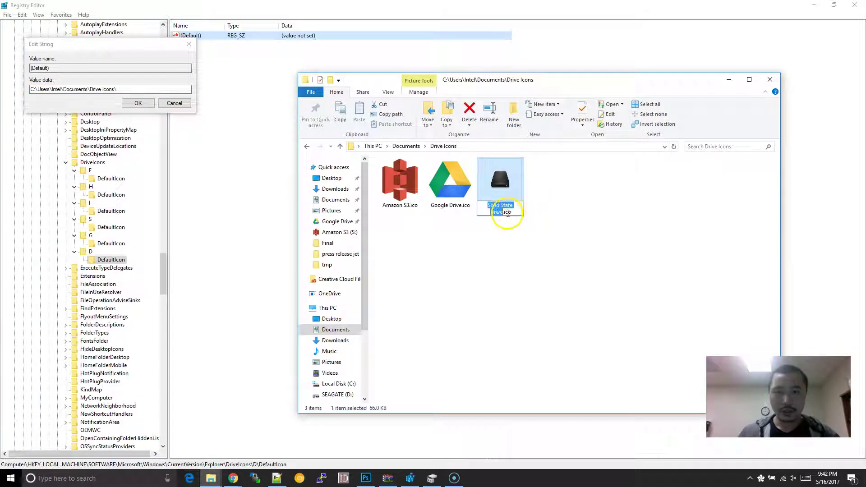
left_click(161, 90)
type("Solid State Drive.ico")
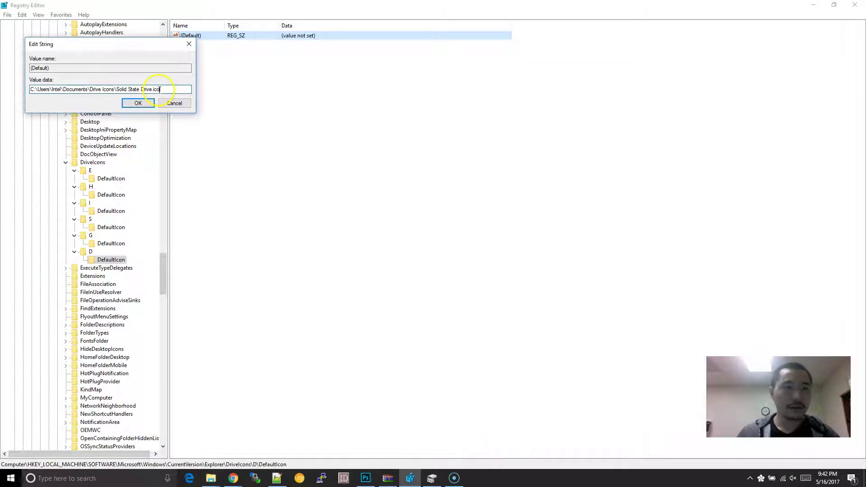
left_click(140, 103)
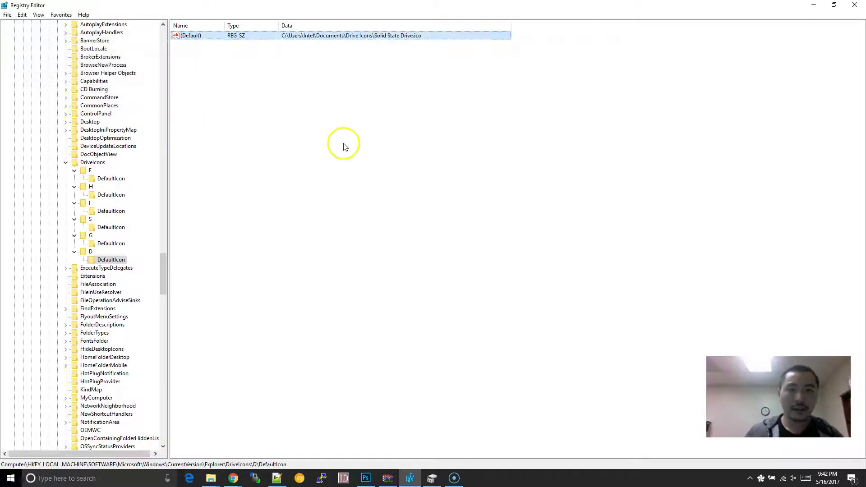
Restore the Registry Editor to a smaller window, move the Drive Icons folder window aside and bring This PC to the front.
key("super+Down")
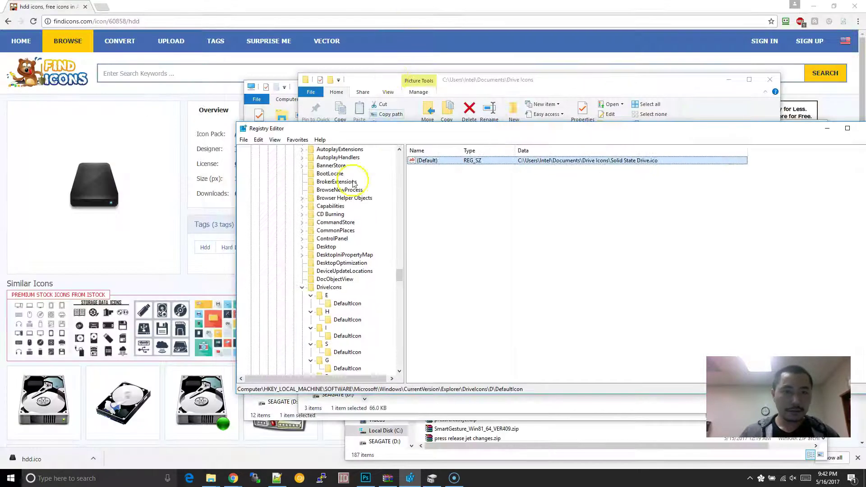
left_click_drag(485, 95, 202, 179)
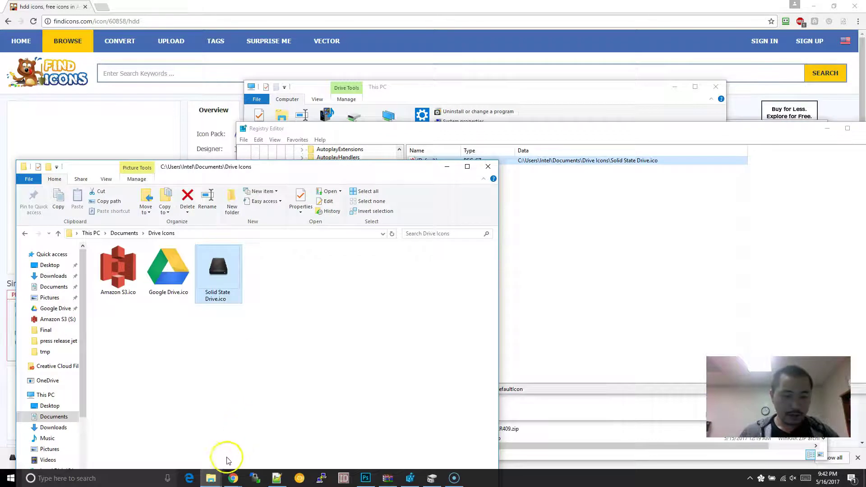
mouse_move(217, 482)
left_click(199, 433)
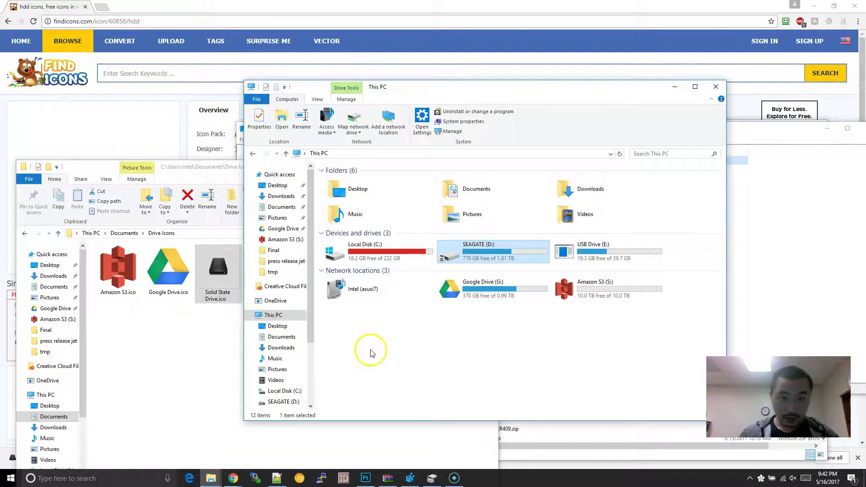
left_click(410, 478)
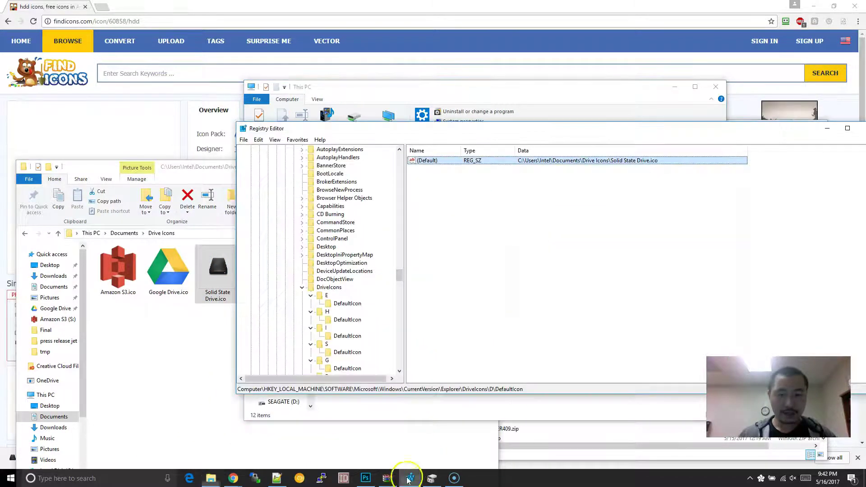
left_click(244, 140)
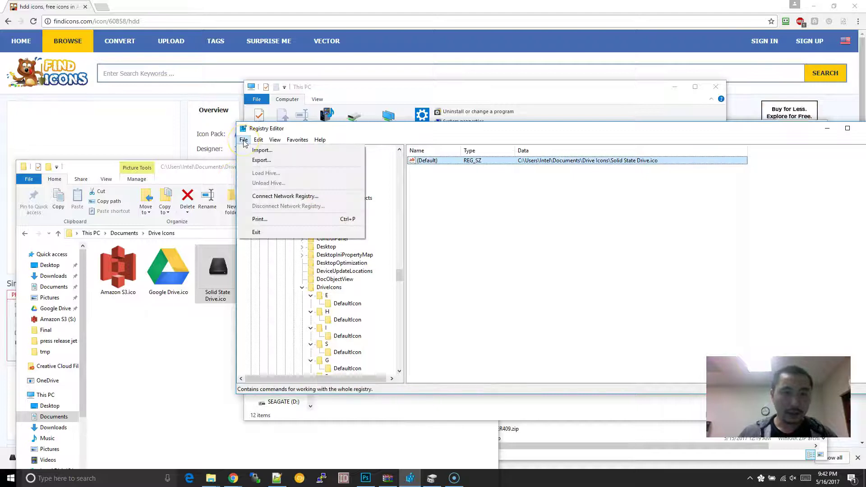
left_click(356, 200)
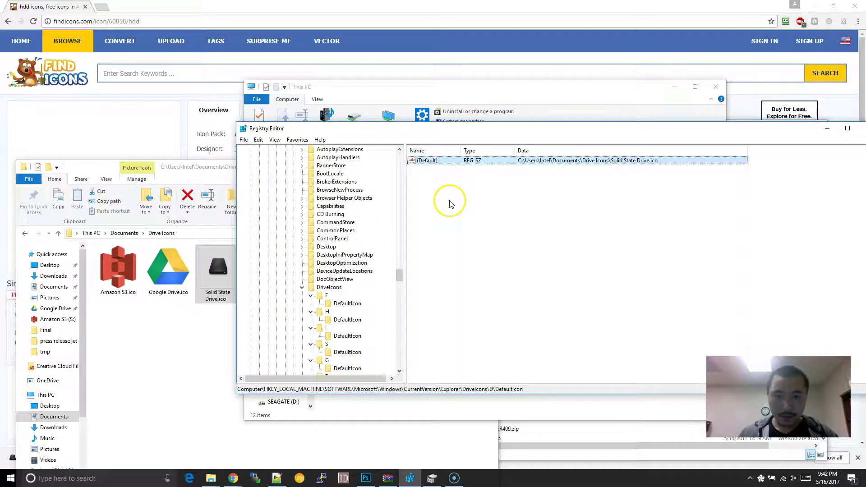
Switch to This PC and refresh it to load the new icon for the D drive.
left_click(498, 93)
right_click(459, 333)
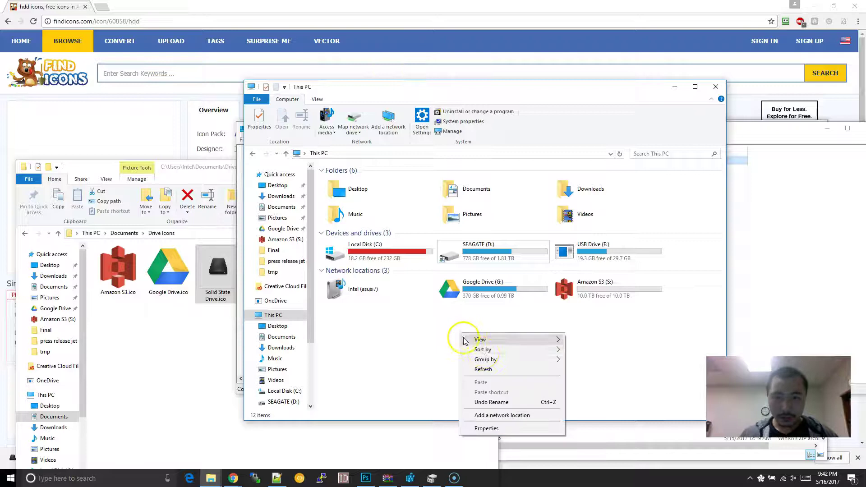
left_click(482, 369)
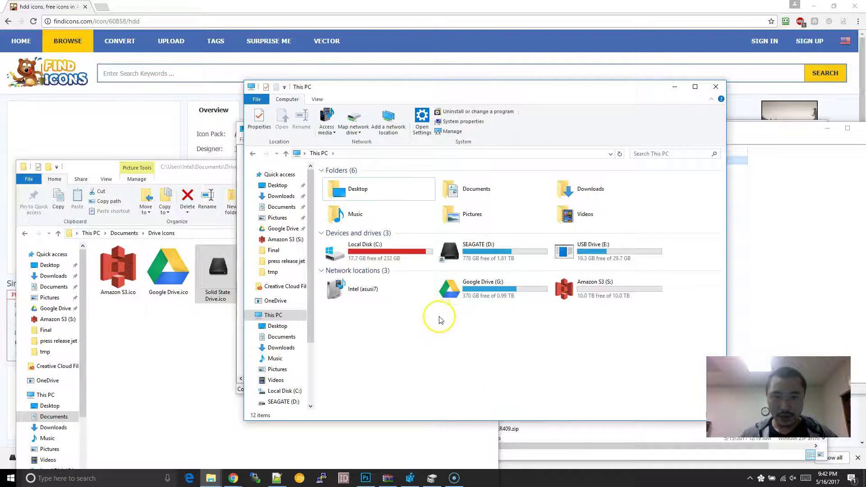
Return to the Registry Editor and open the (Default) string of D\DefaultIcon to review its icon path.
right_click(464, 332)
left_click(763, 262)
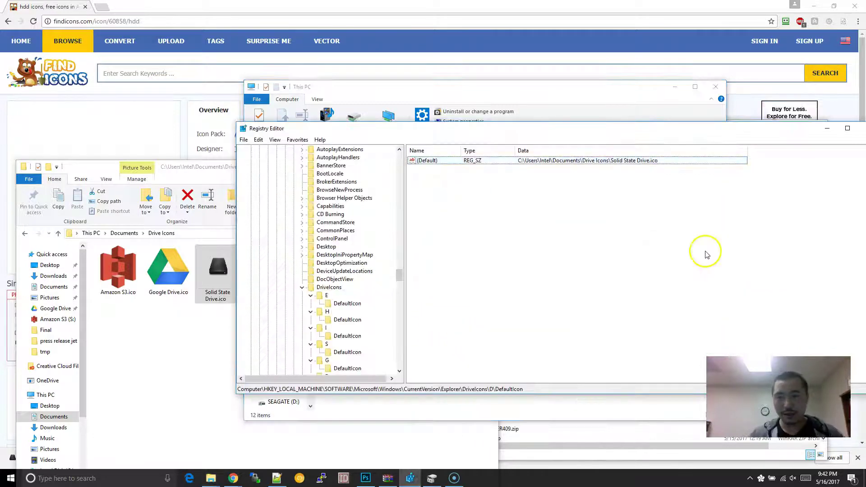
double_click(562, 161)
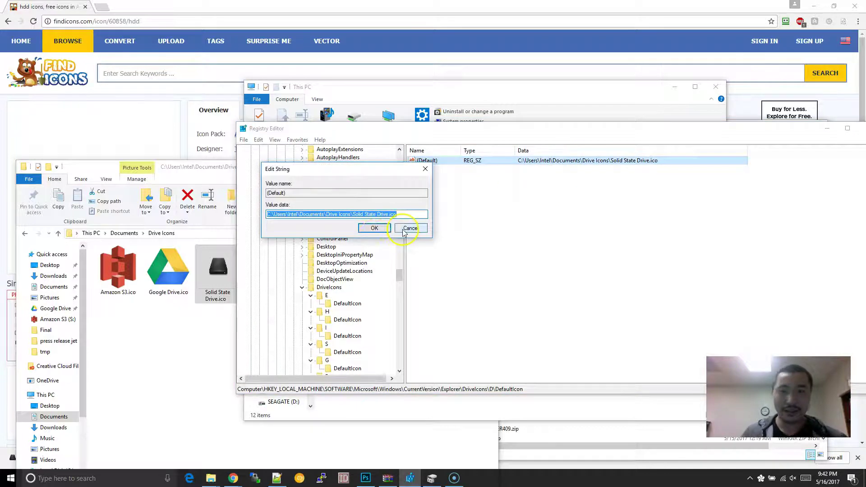
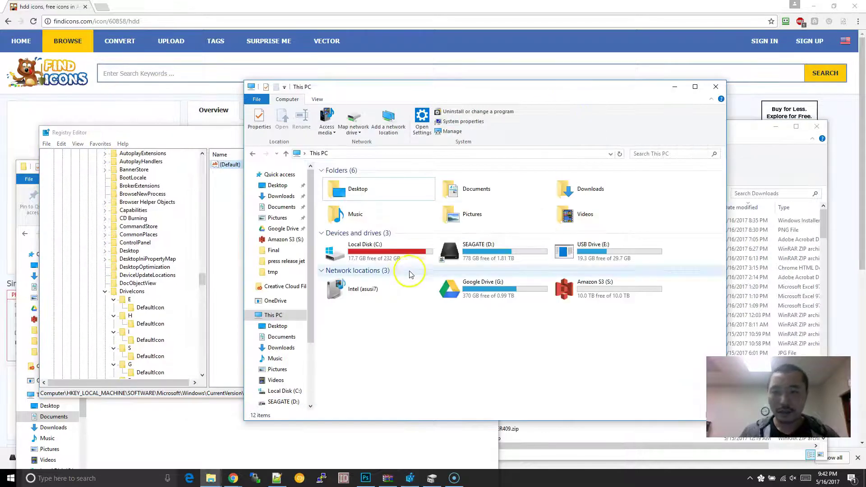
Refresh This PC again and compare the icons of the Local Disk (C:) and SEAGATE (D:) drives.
right_click(474, 334)
left_click(501, 370)
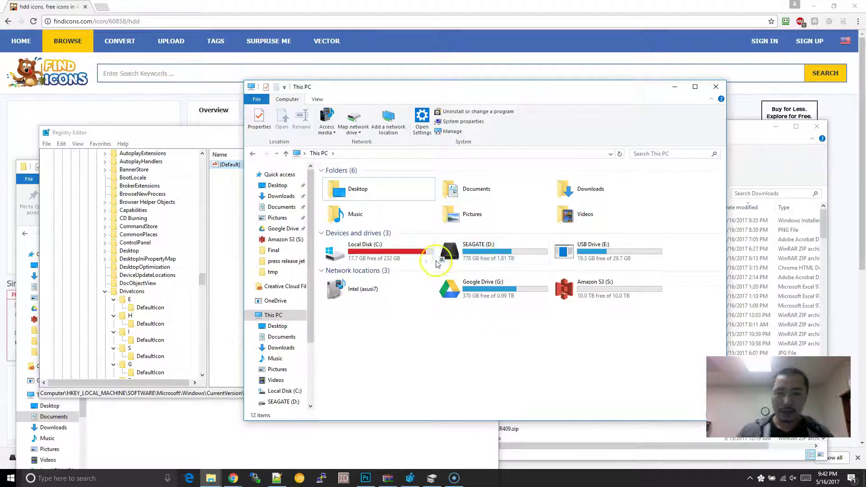
left_click(378, 257)
left_click(496, 251)
left_click(369, 250)
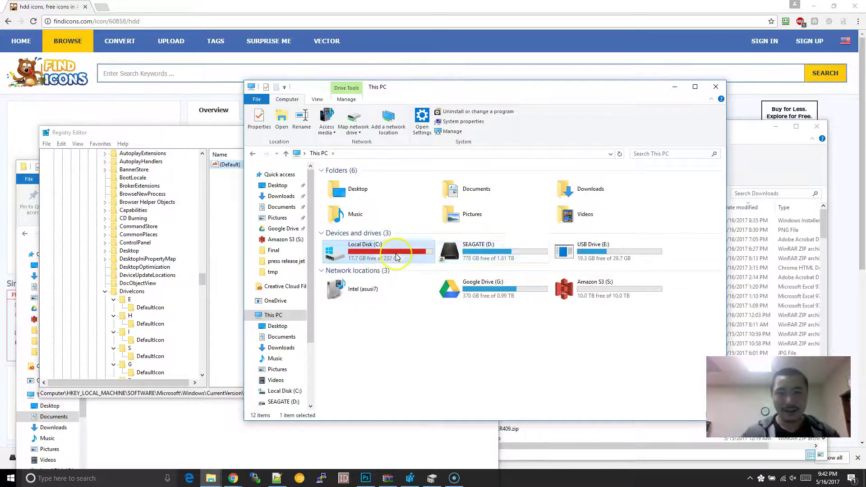
left_click(496, 252)
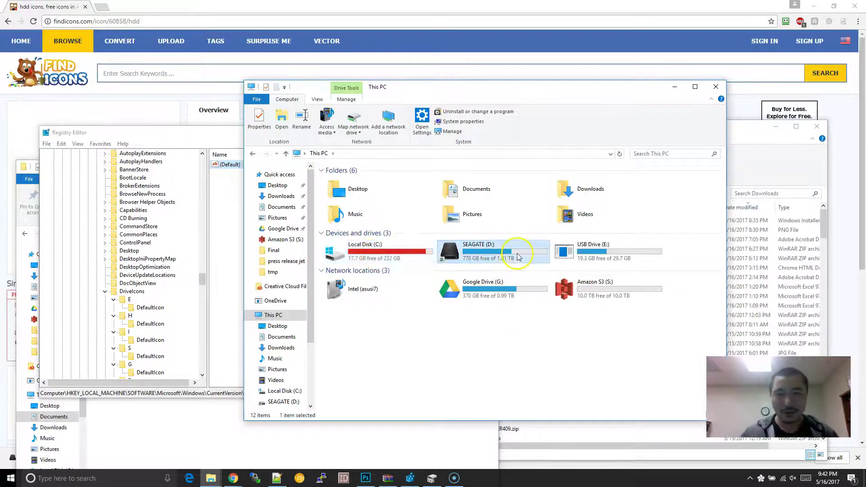
Rename the D key under DriveIcons to C in the Registry Editor.
left_click(132, 309)
scroll(134, 306, "down", 2)
right_click(130, 332)
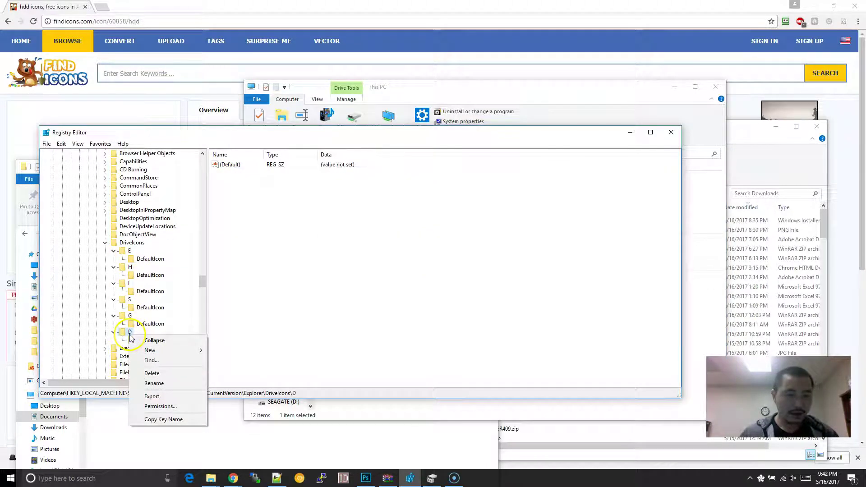
left_click(153, 383)
type("C")
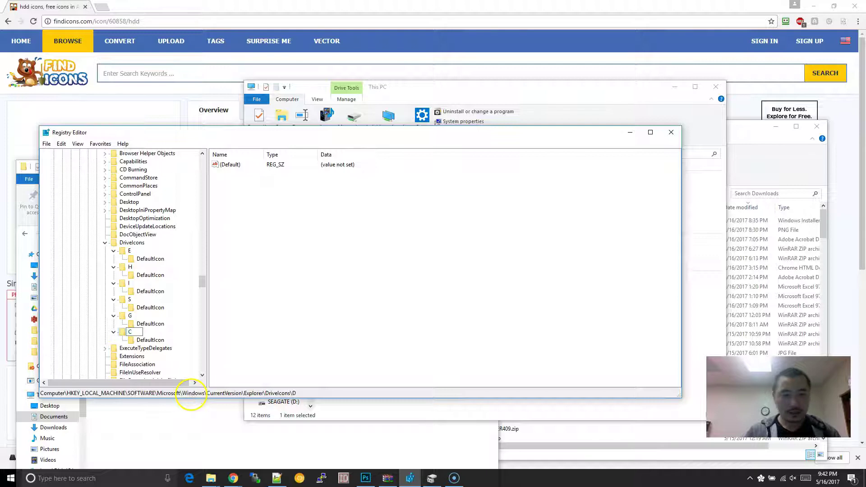
Switch to This PC and refresh the view to apply the custom icon to the C drive.
left_click(690, 266)
right_click(507, 329)
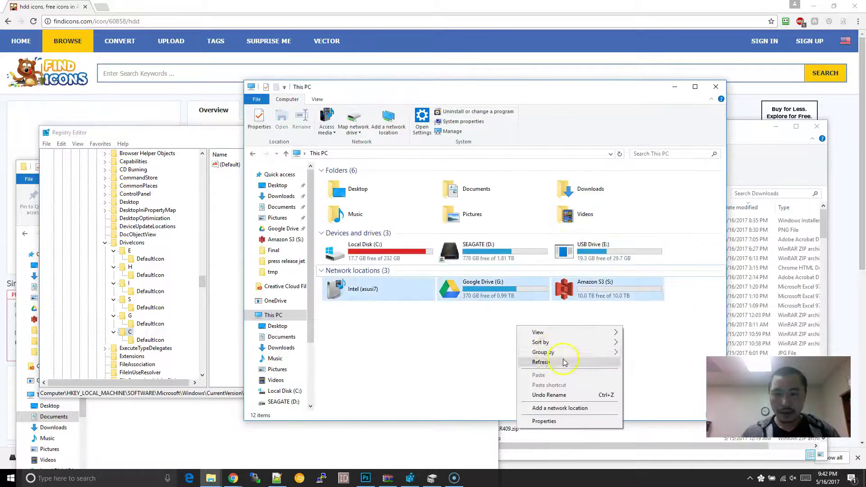
left_click(564, 359)
right_click(469, 312)
left_click(496, 361)
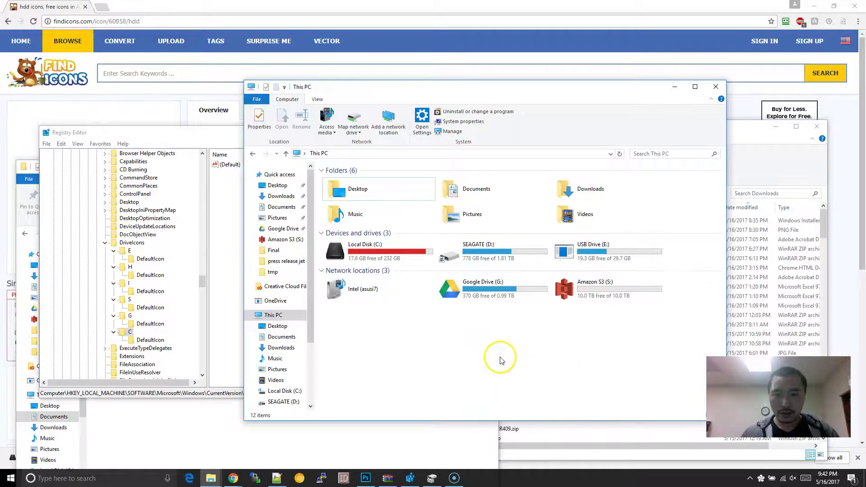
Switch to the Find Icons page in the browser and download the similar icon hdd_unmount in ICO format.
left_click(387, 256)
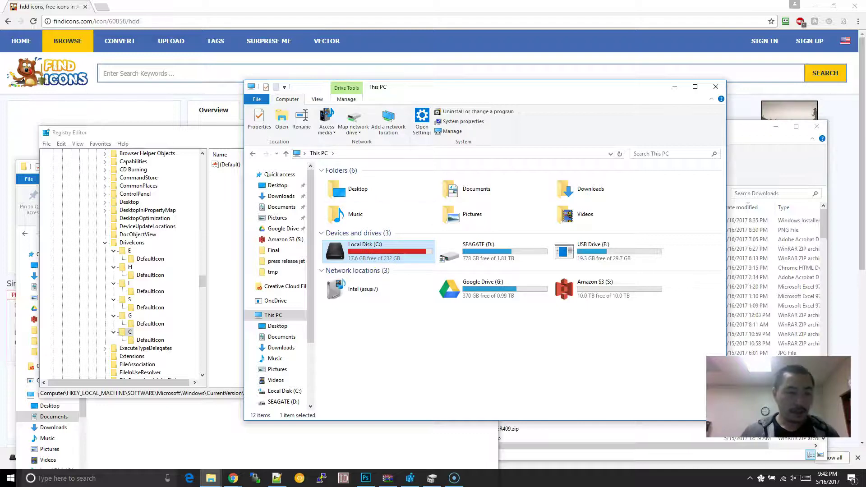
key("alt+Tab")
scroll(357, 201, "down", 2)
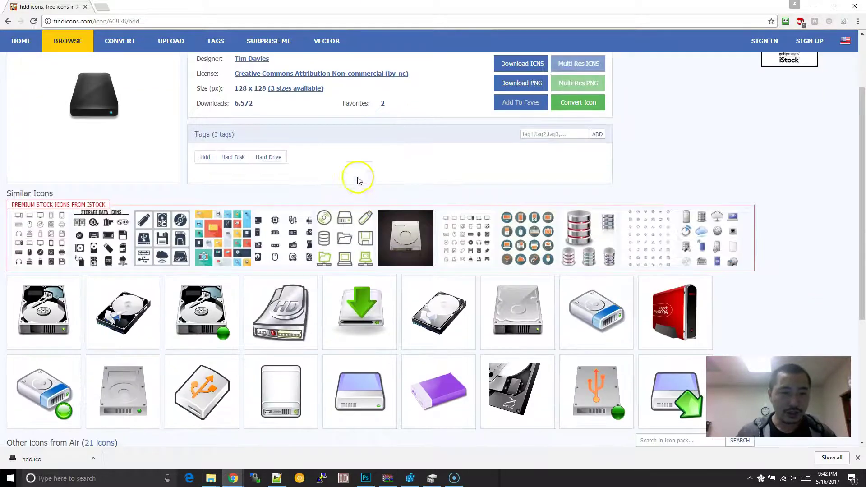
scroll(352, 167, "up", 1)
scroll(349, 161, "down", 1)
mouse_move(47, 316)
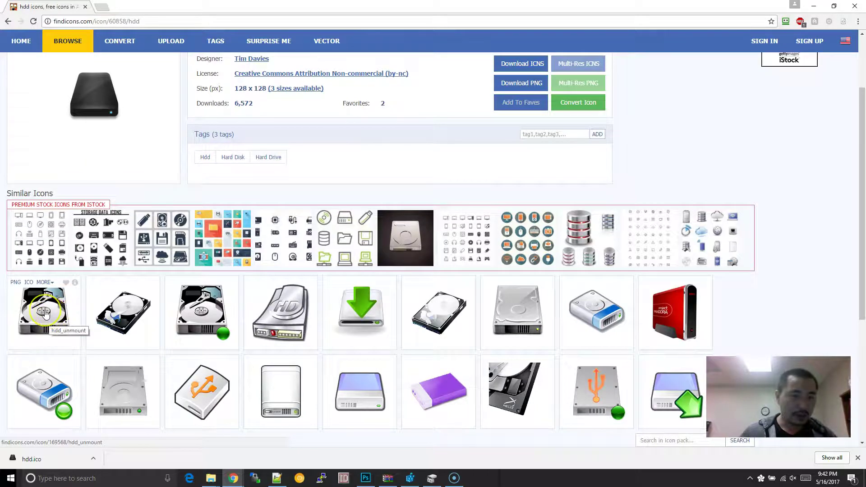
left_click(45, 313)
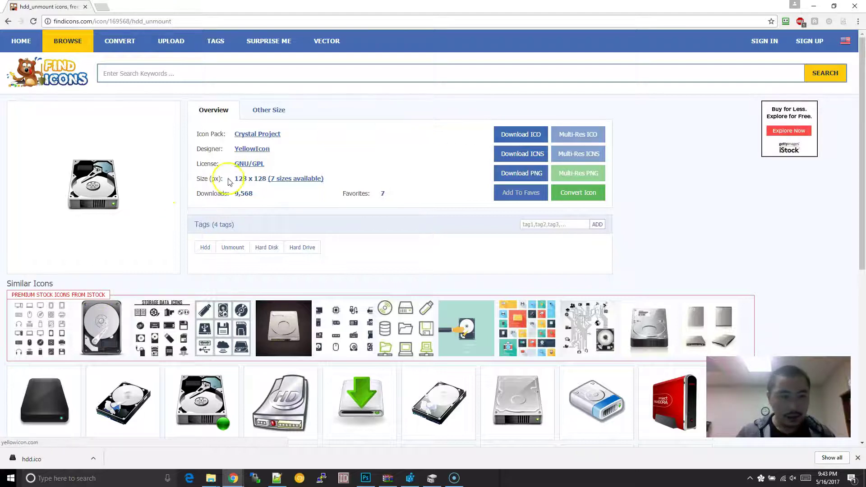
left_click(520, 134)
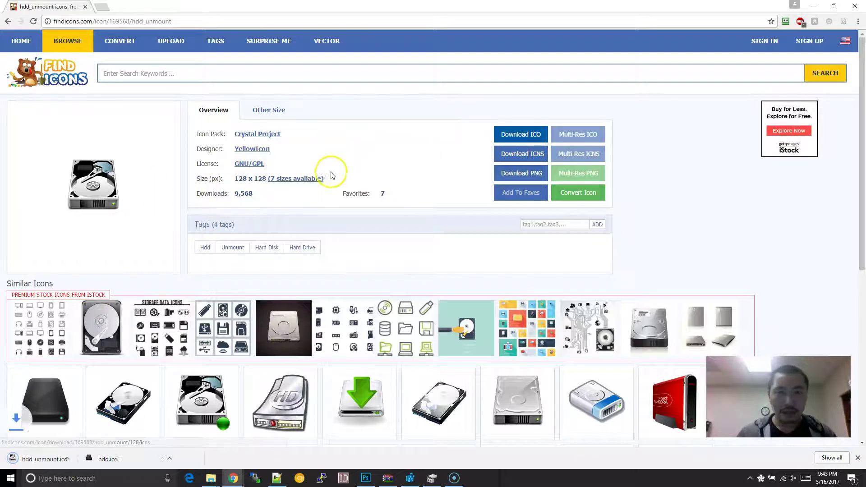
Move the downloaded hdd_unmount.ico from Downloads into the Documents\Drive Icons folder and rename it Harddrive.ico.
left_click(93, 458)
left_click(133, 425)
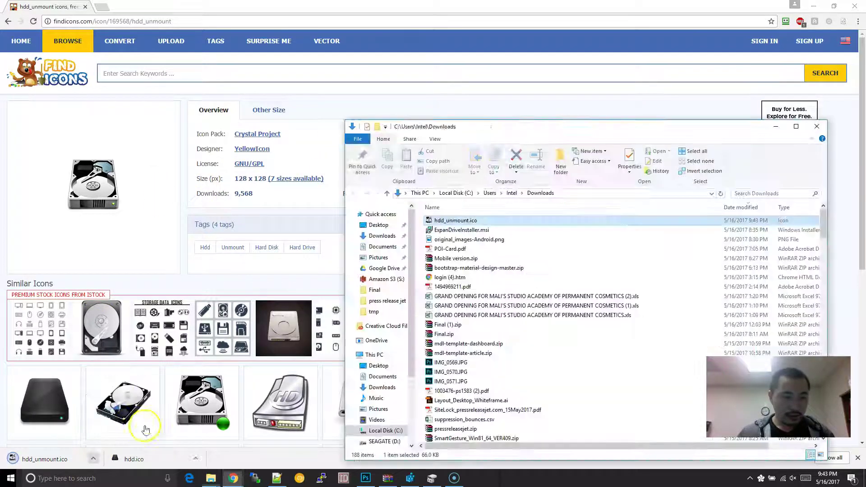
mouse_move(210, 477)
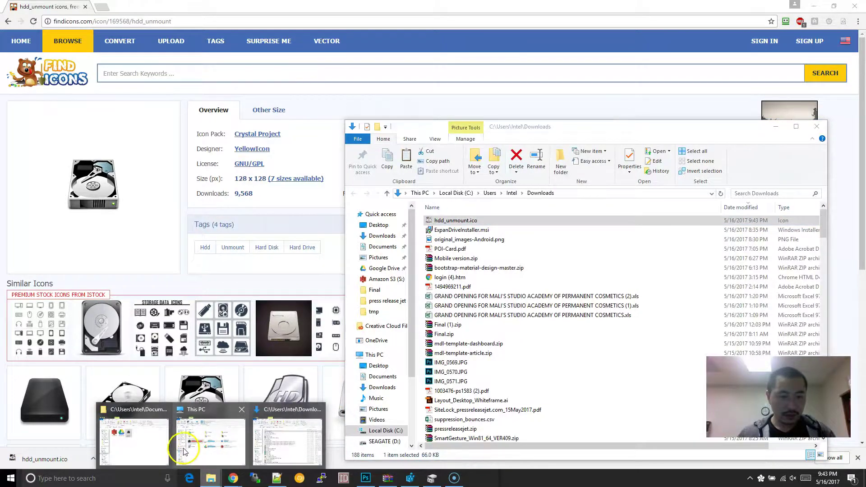
mouse_move(166, 448)
left_click_drag(166, 449, 313, 351)
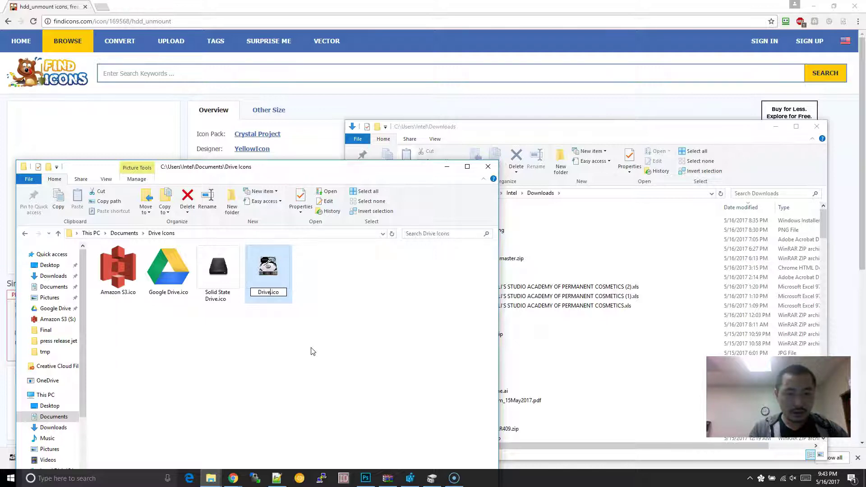
key("Home")
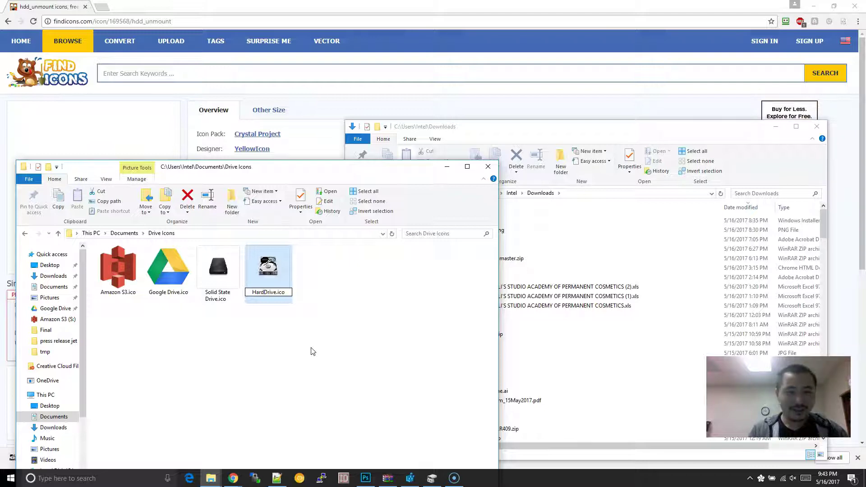
key("Return")
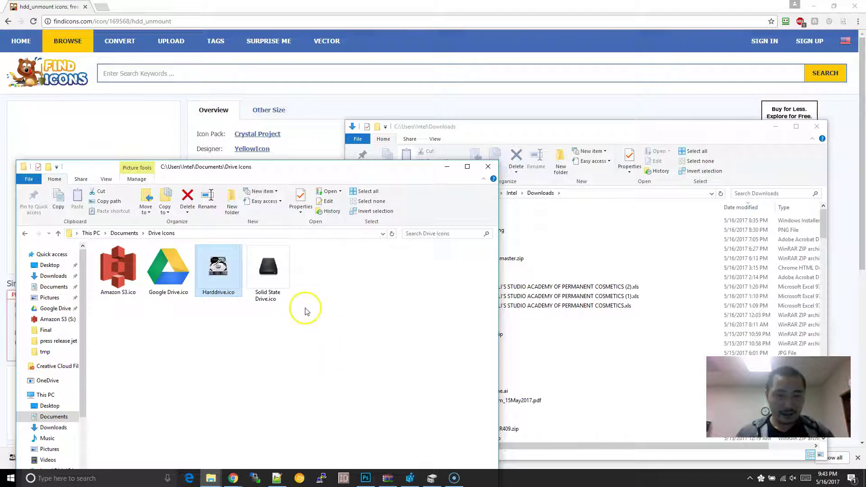
Copy the full path of Harddrive.ico in the Drive Icons folder.
left_click(306, 233)
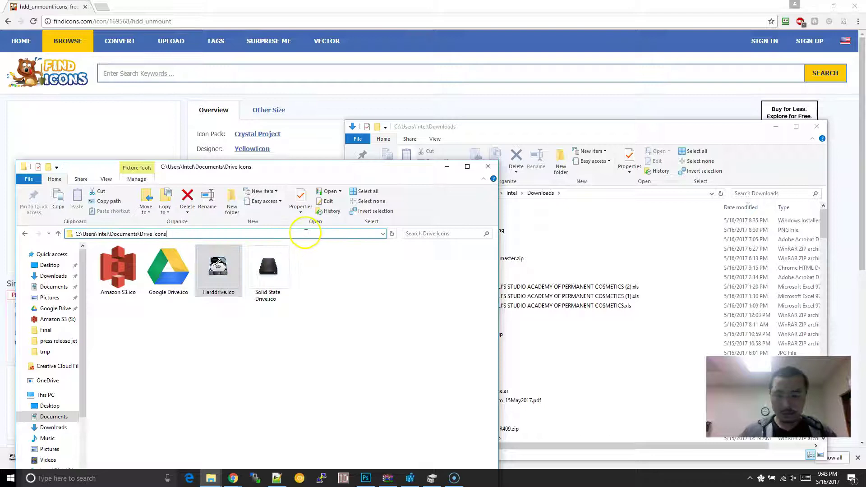
type("\\H")
left_click(342, 265)
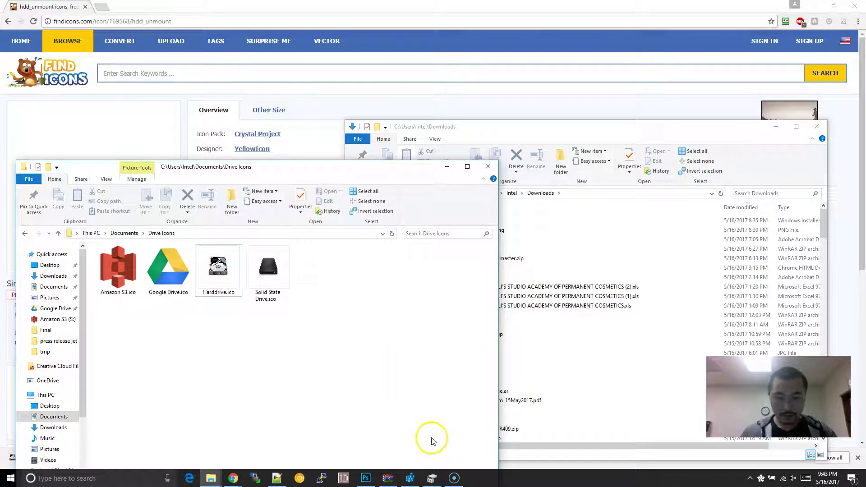
Select the DriveIcons key in the Registry Editor and arrange its window beside This PC to see the drive letters.
left_click(410, 478)
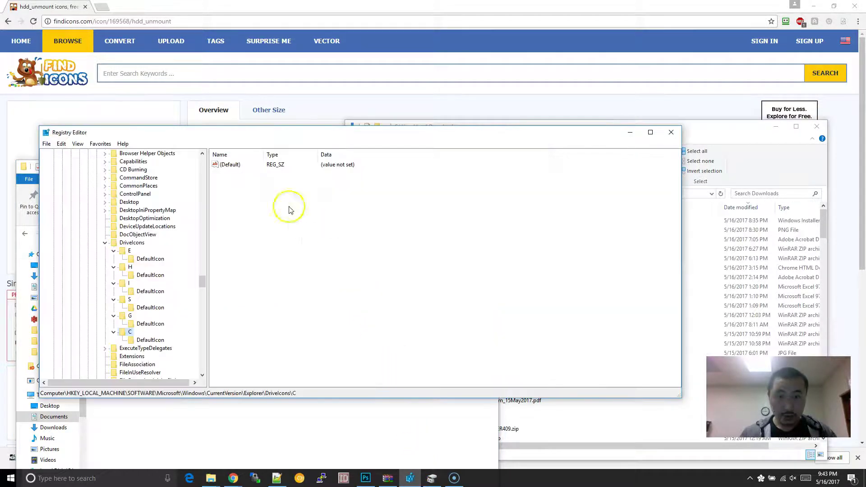
right_click(143, 245)
left_click_drag(464, 137, 655, 154)
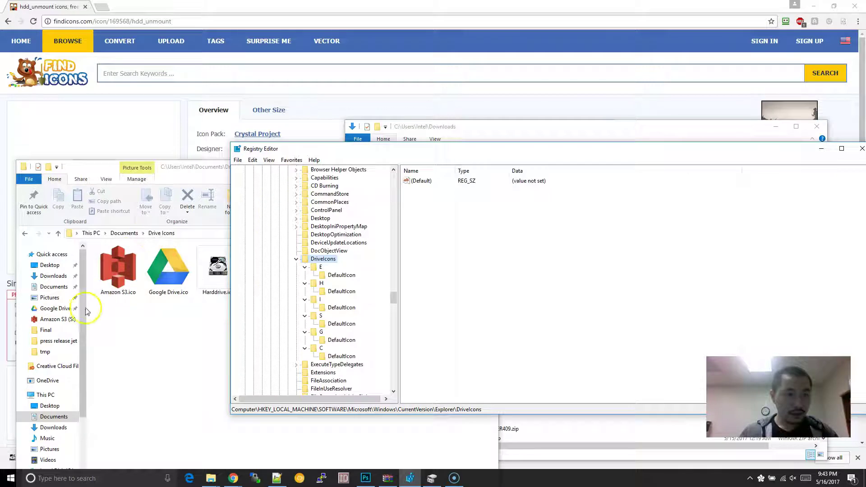
left_click(46, 395)
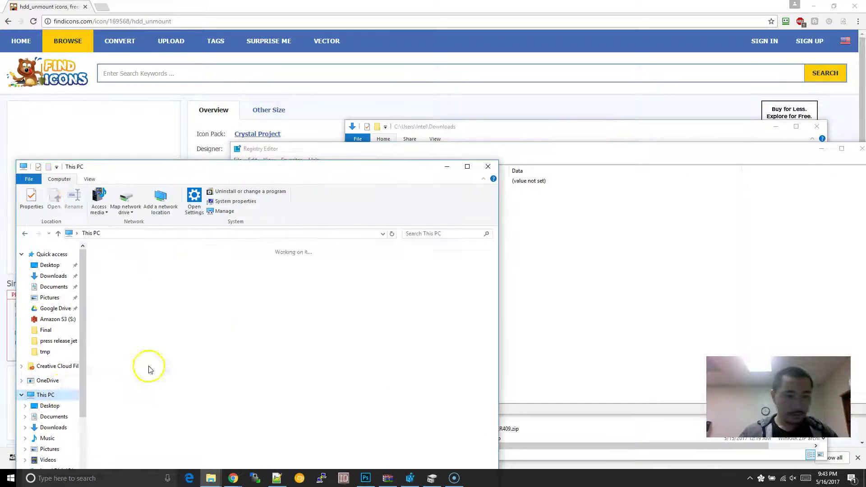
left_click(584, 280)
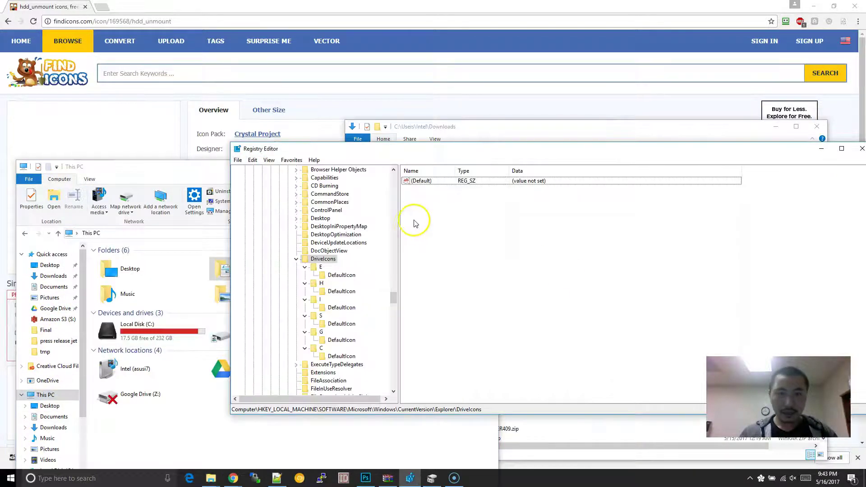
right_click(323, 265)
mouse_move(360, 277)
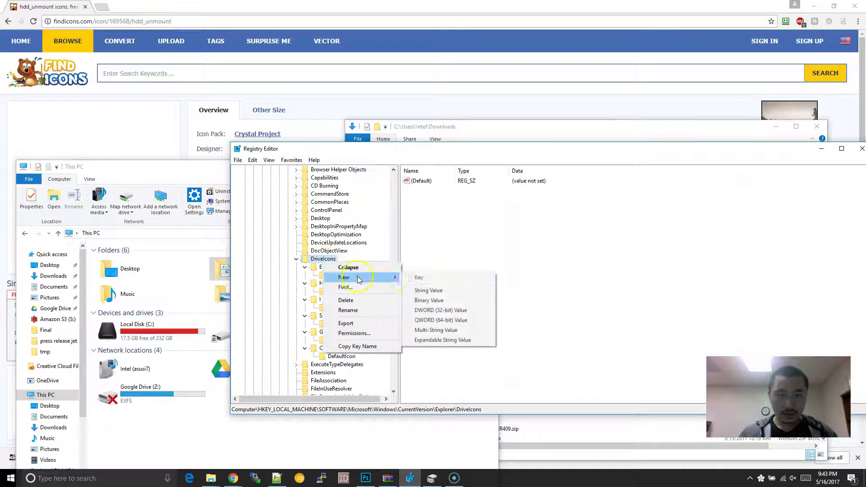
left_click(322, 268)
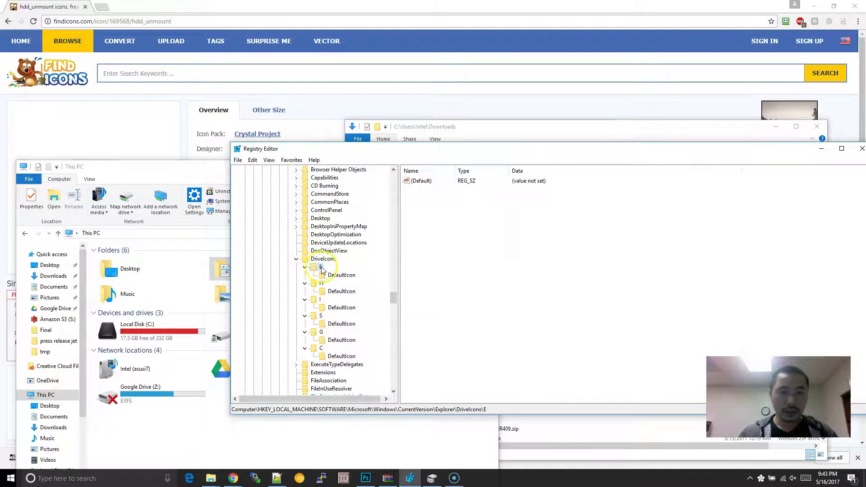
left_click(214, 408)
left_click(357, 332)
left_click(589, 148)
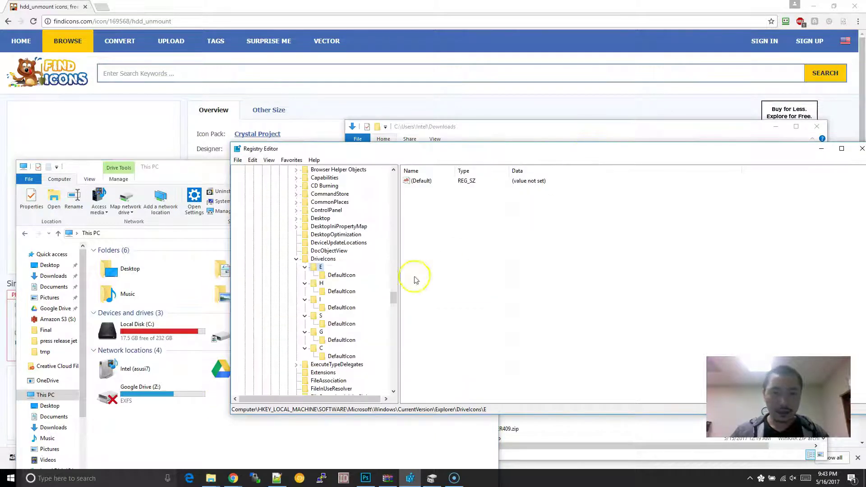
Rename the E key under DriveIcons to D, keeping the drives in This PC in view.
right_click(323, 269)
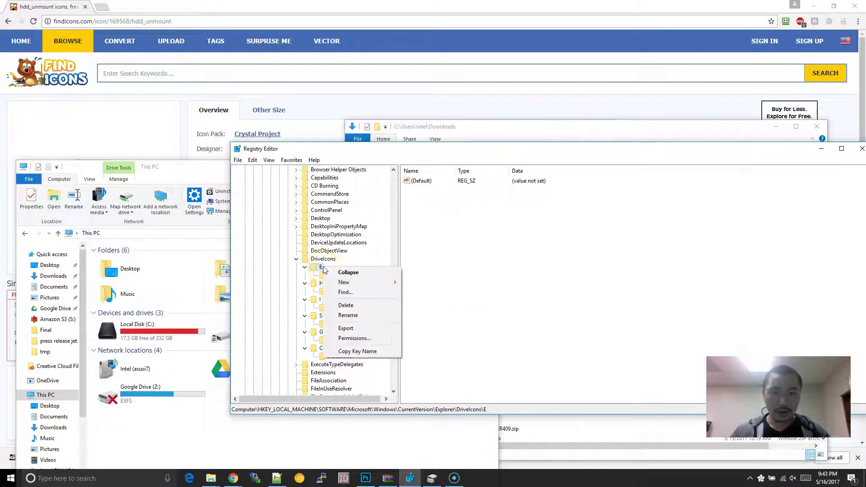
left_click(320, 270)
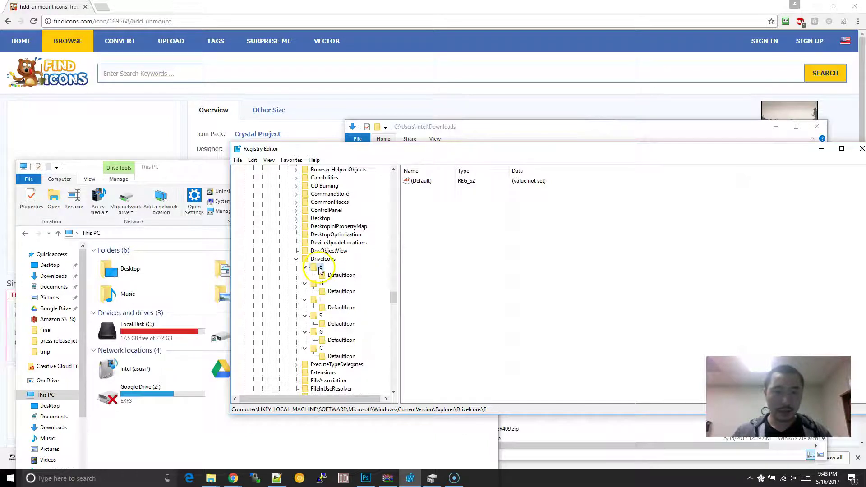
right_click(317, 271)
left_click(424, 153)
left_click_drag(425, 155, 491, 134)
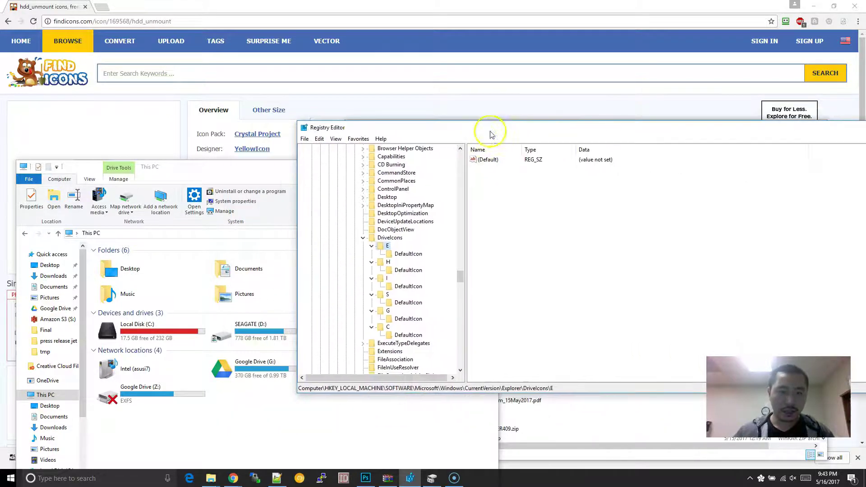
right_click(388, 250)
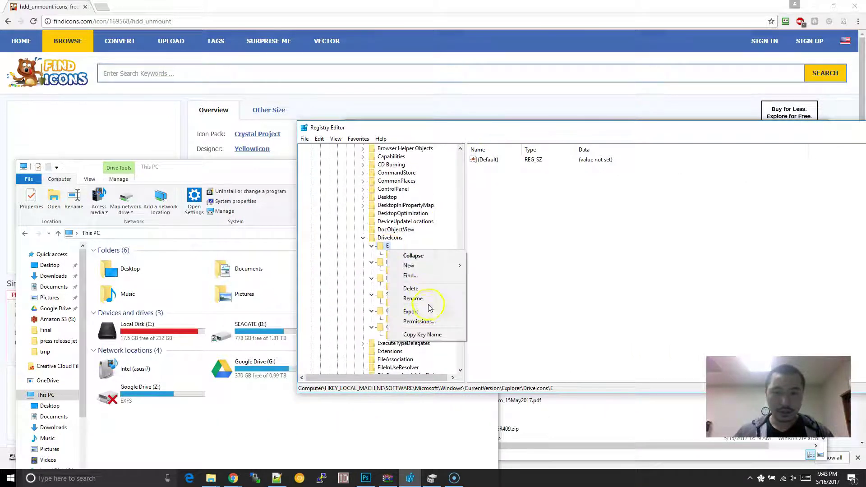
left_click(430, 303)
type("D")
Set the (Default) string of D\DefaultIcon to C:\Users\Intel\Documents\Drive Icons\Harddrive.ico.
left_click(408, 253)
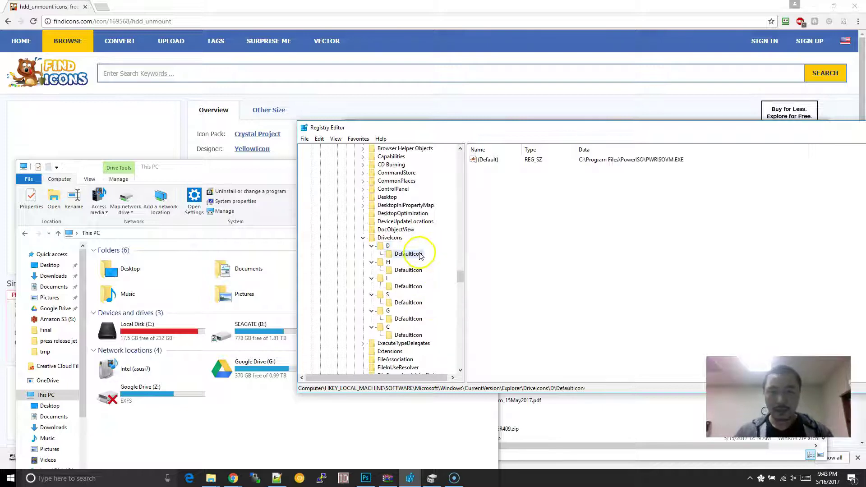
double_click(676, 160)
type("C:\\Users\\Intel\\Documents\\Drive Icons\\Harddrive.ico")
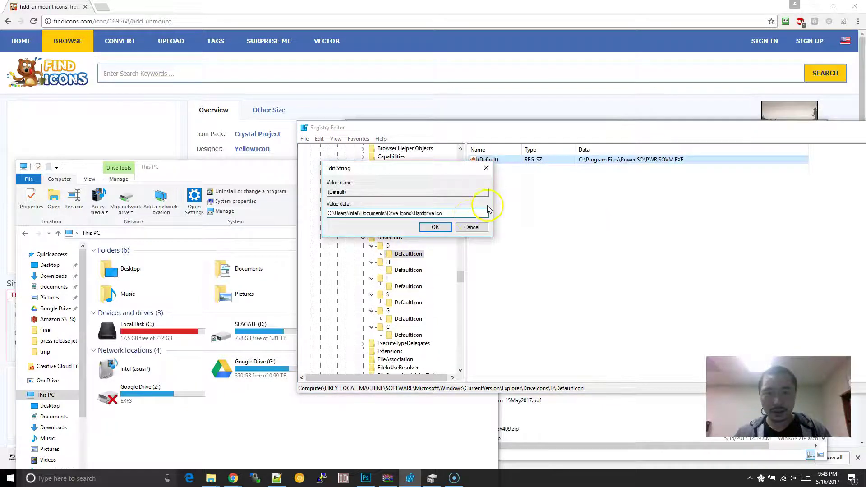
left_click(445, 229)
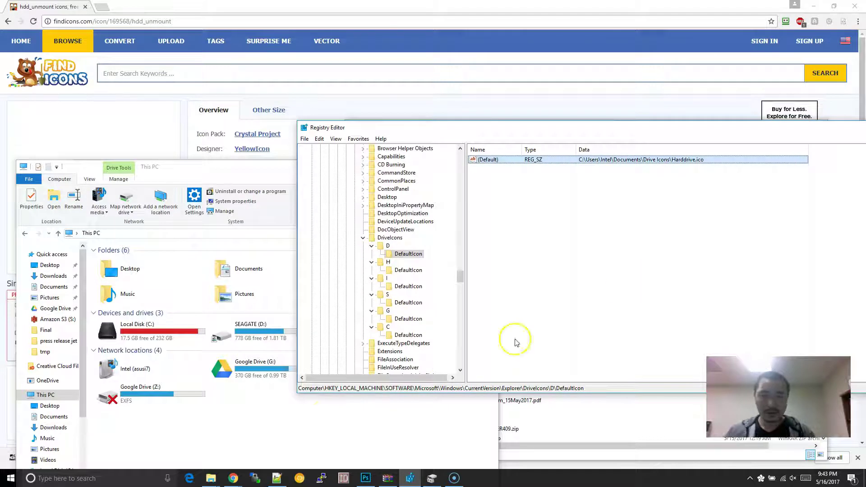
Refresh This PC to apply the new icon and check the SEAGATE (D:) drive.
left_click(321, 430)
right_click(321, 430)
left_click(373, 361)
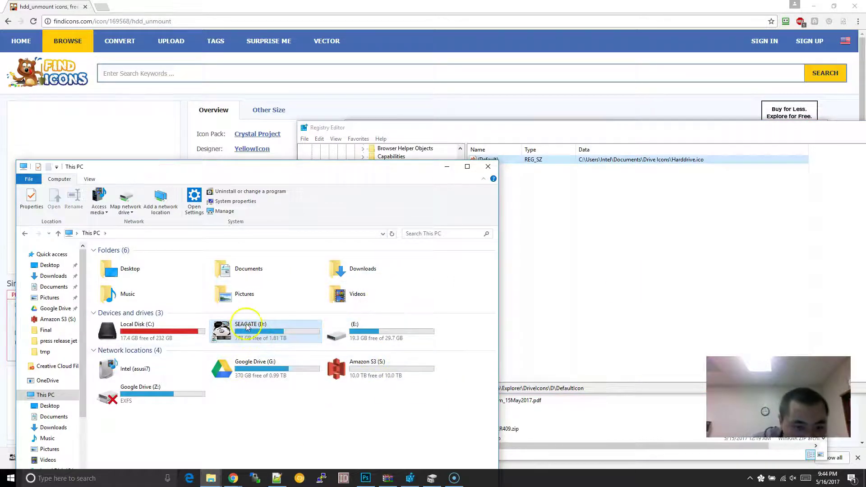
left_click(230, 332)
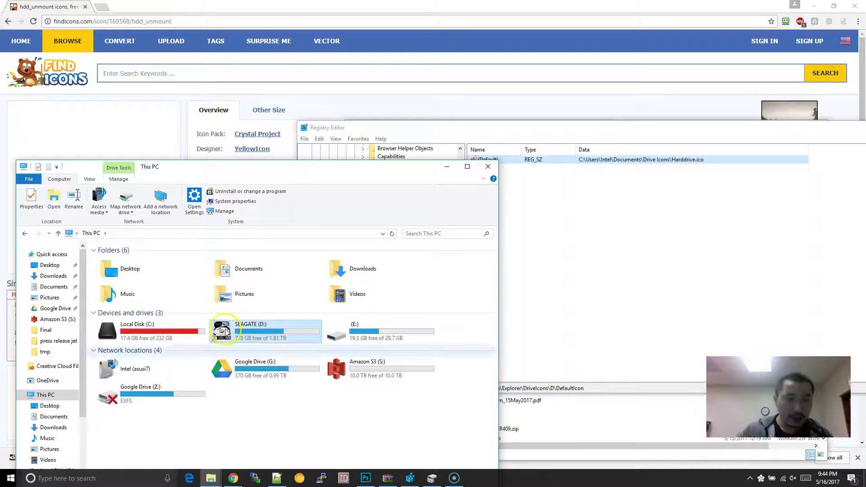
left_click(266, 399)
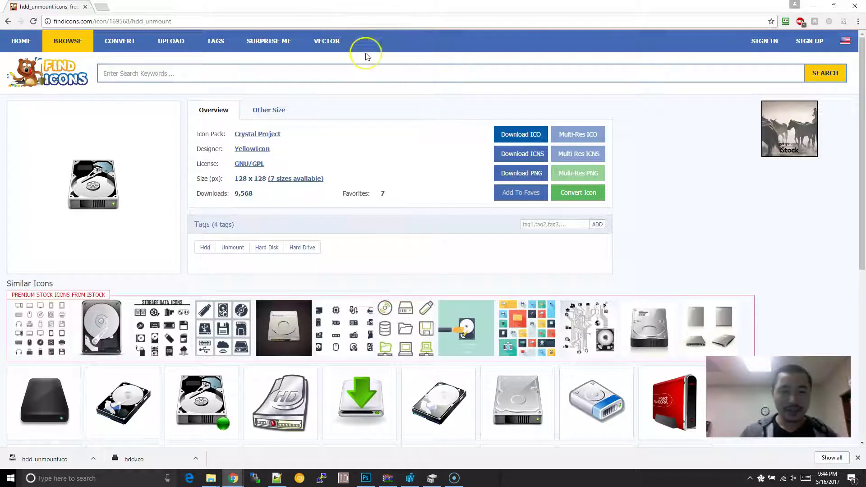
scroll(366, 56, "down", 1)
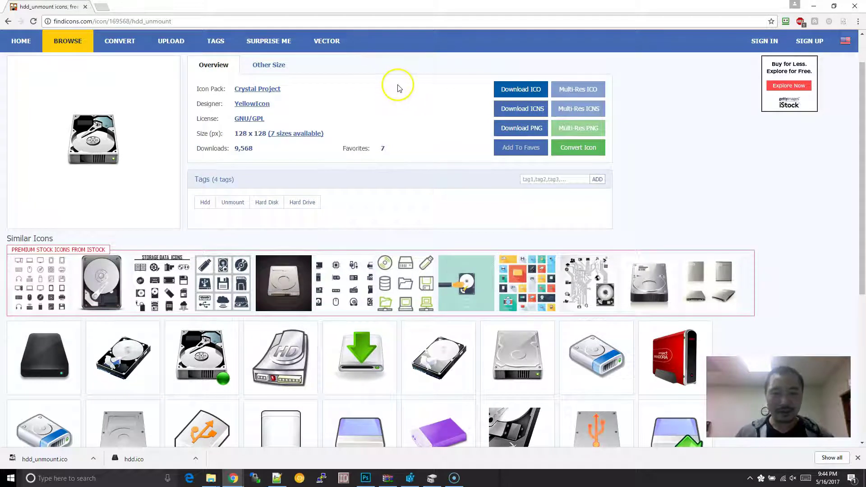
scroll(399, 88, "up", 1)
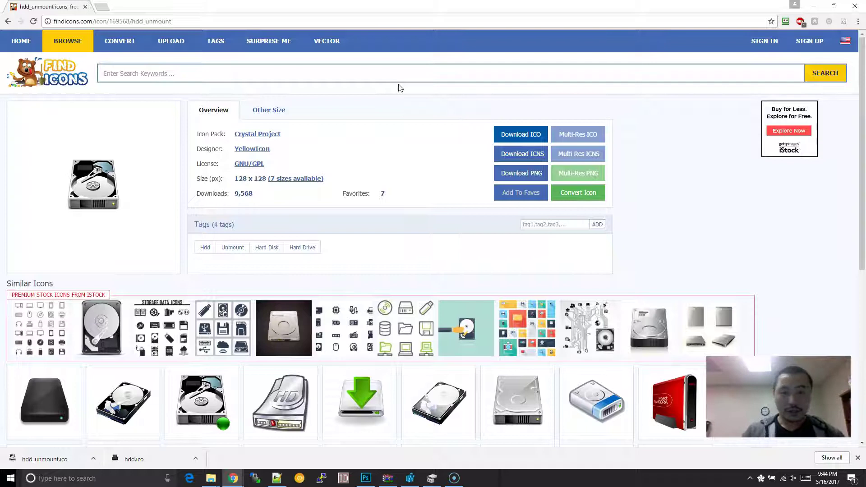
scroll(395, 90, "down", 4)
scroll(395, 90, "up", 4)
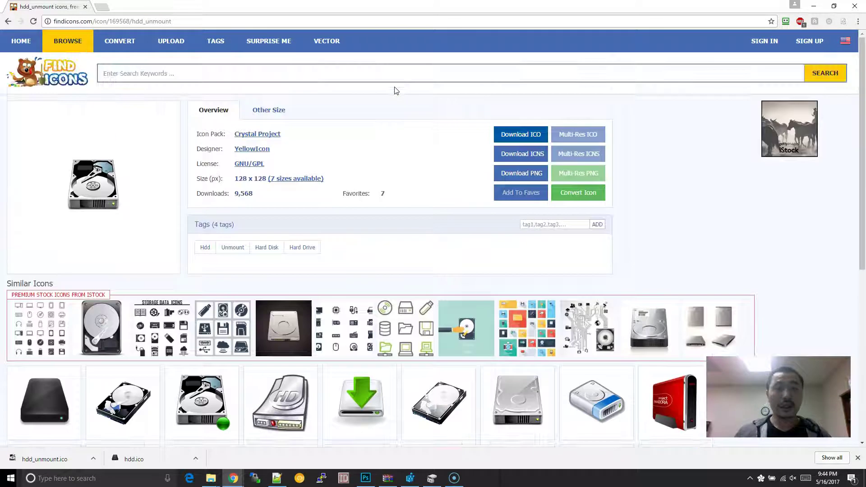
Search Google Images for "solid state drive icon" in a new browser tab.
key("ctrl+t")
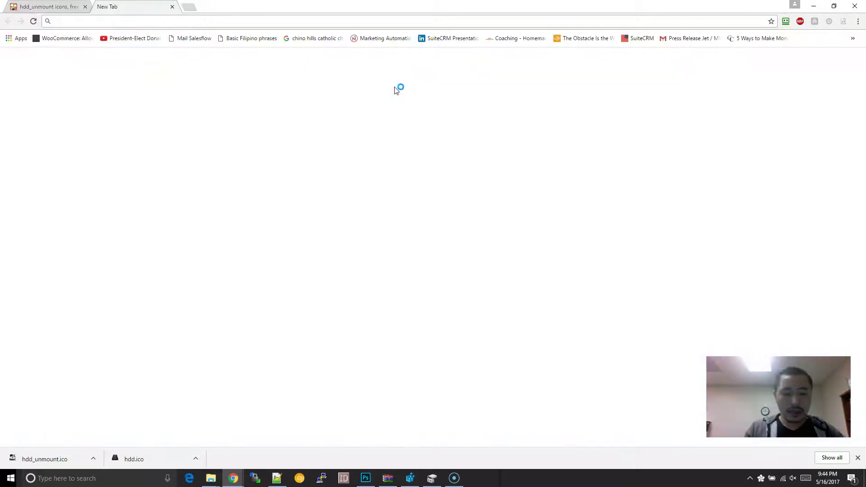
type("solid ")
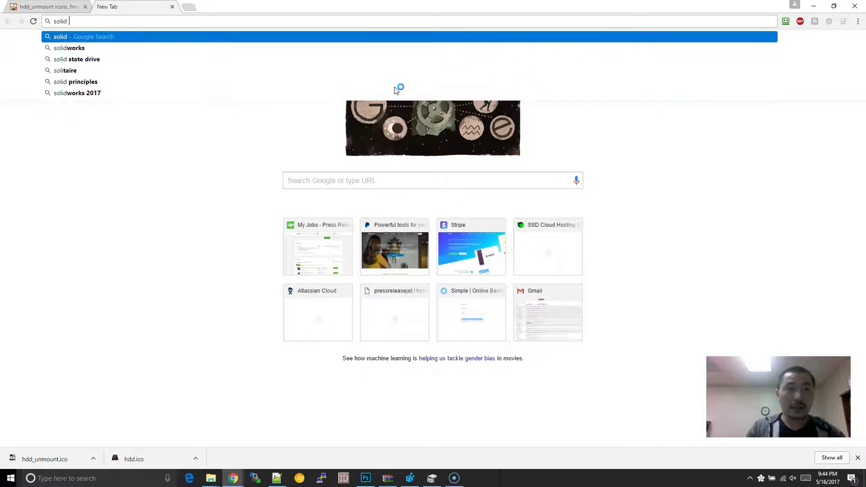
type("state drive icon")
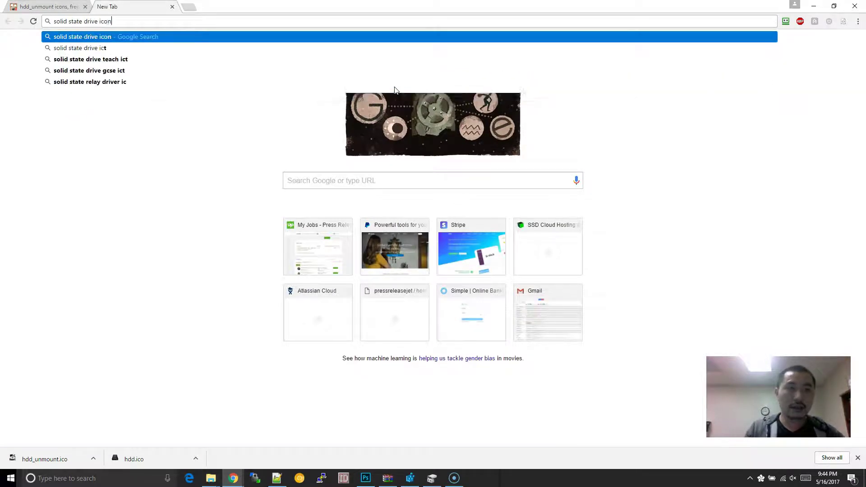
key("Return")
left_click(108, 80)
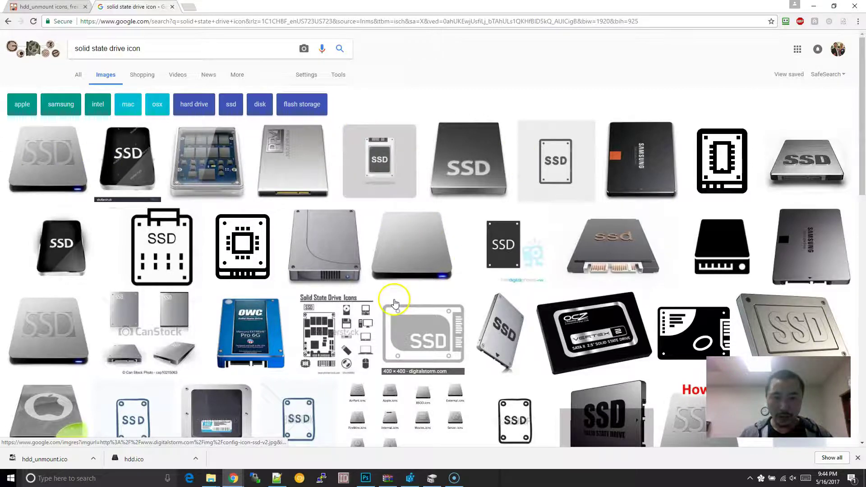
Open the grey Samsung 840 EVO SSD image from DeviantArt at full size and save it as a PNG in Documents.
scroll(412, 244, "down", 2)
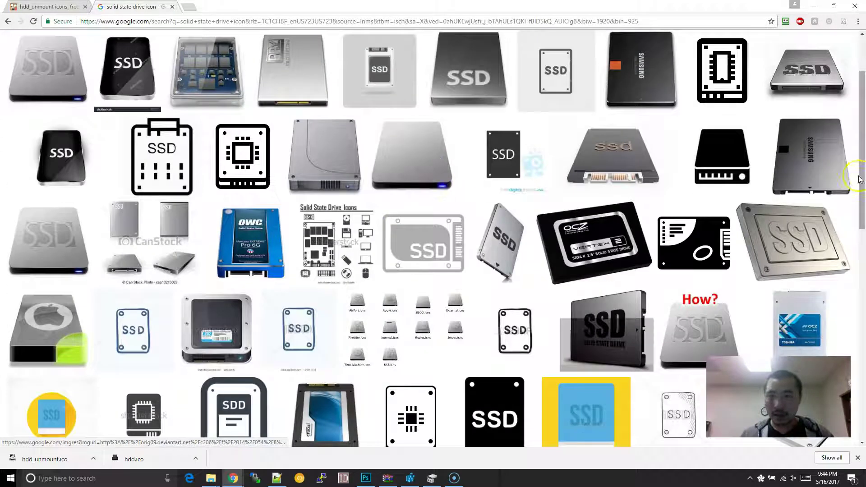
left_click(843, 151)
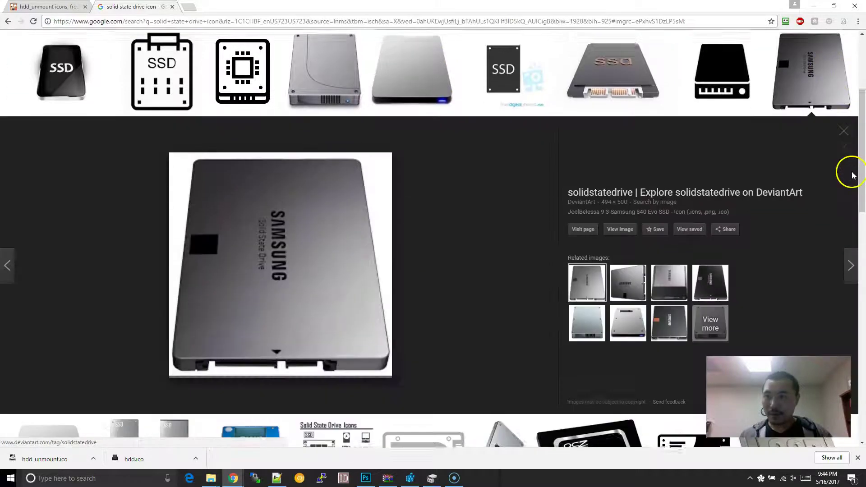
left_click(621, 228)
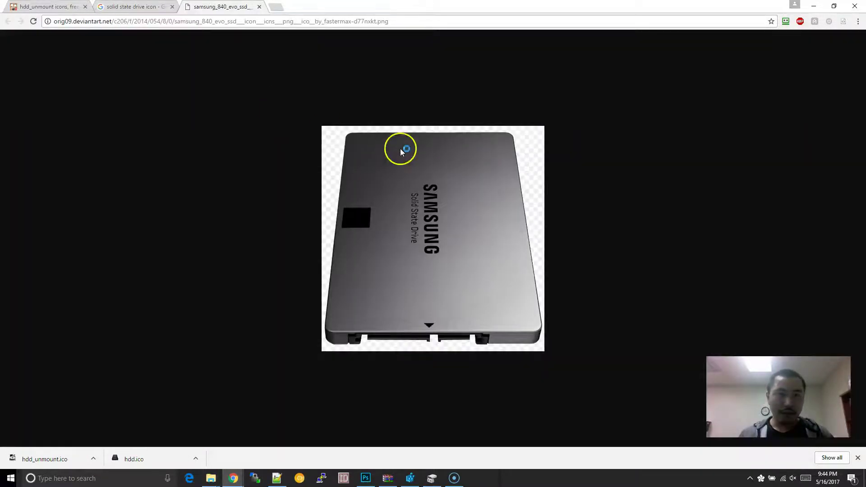
right_click(430, 158)
left_click(464, 174)
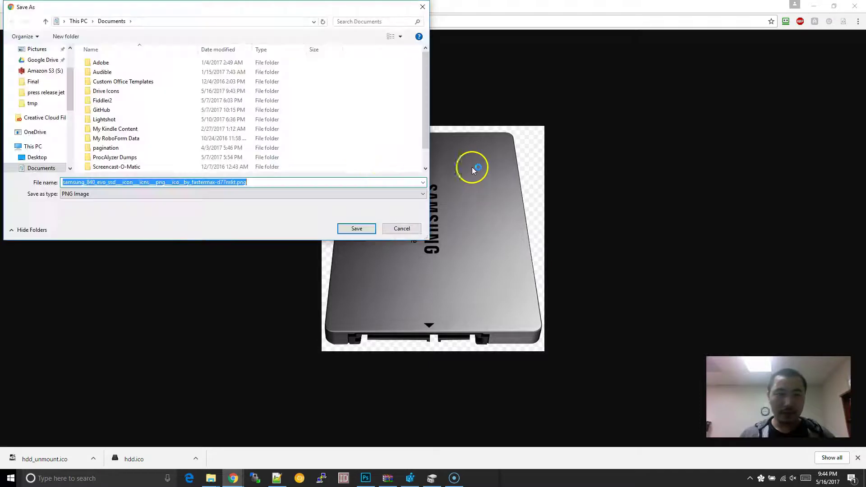
key("Return")
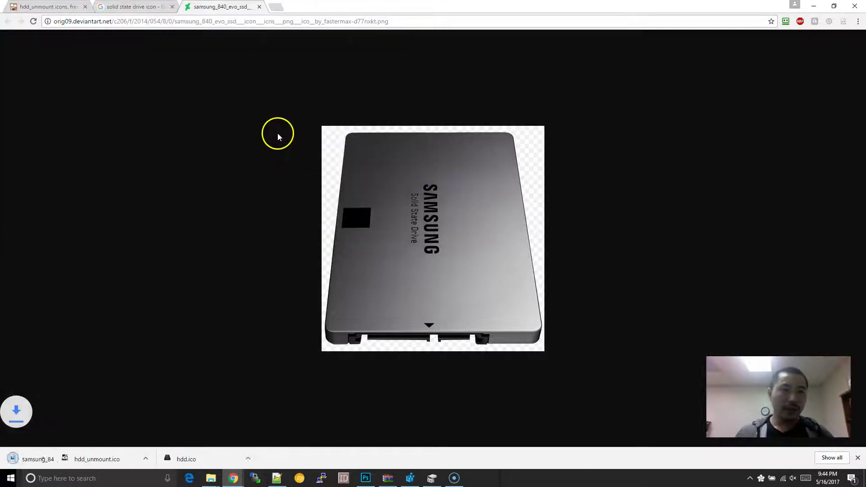
Search the web for "png to ico" in a new tab and open the ICO Convert site.
key("ctrl+t")
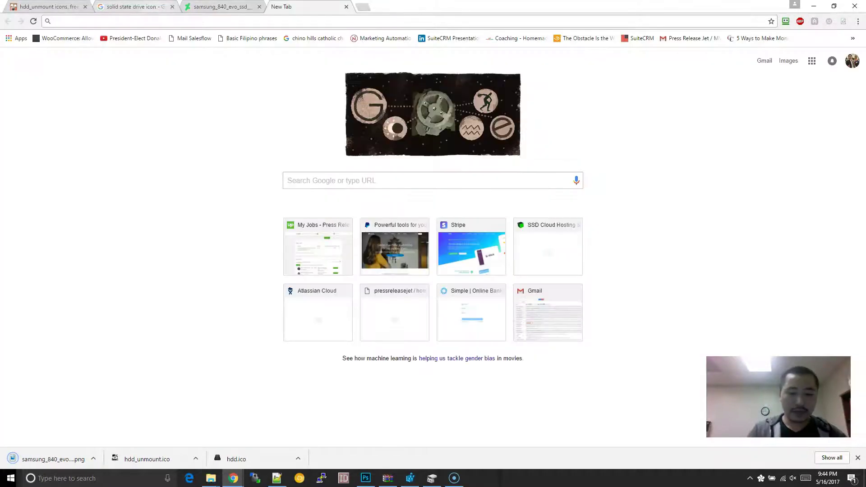
type("png to ico")
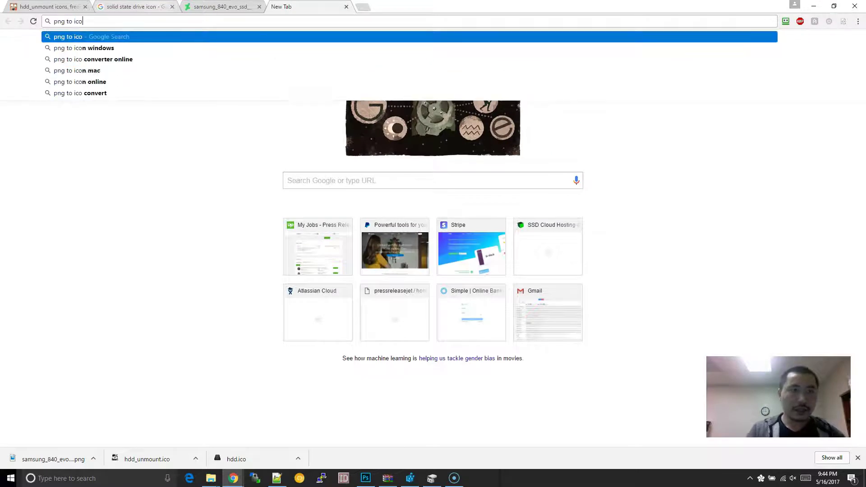
key("Return")
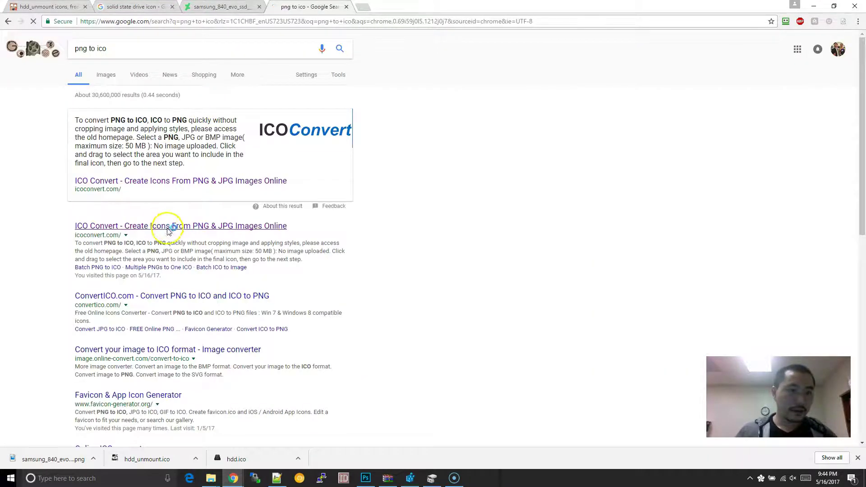
left_click(271, 231)
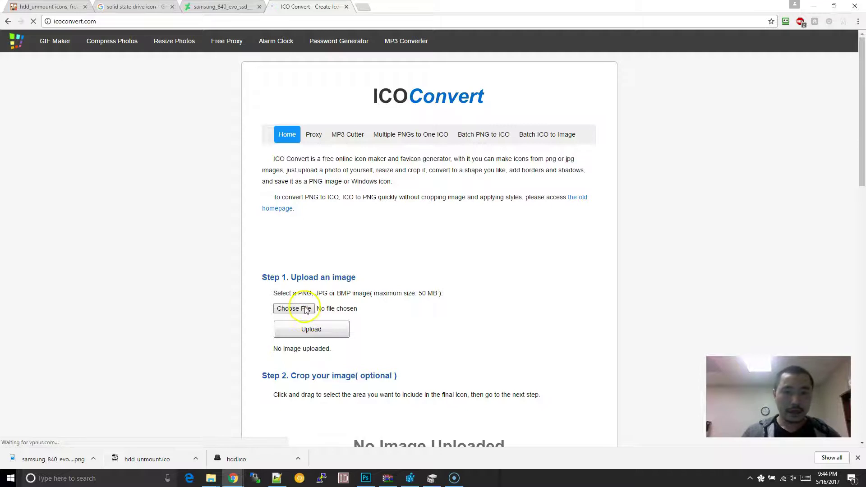
Choose the saved samsung_840_evo_ssd PNG from Documents and upload it to ICO Convert.
left_click(305, 310)
scroll(151, 135, "down", 5)
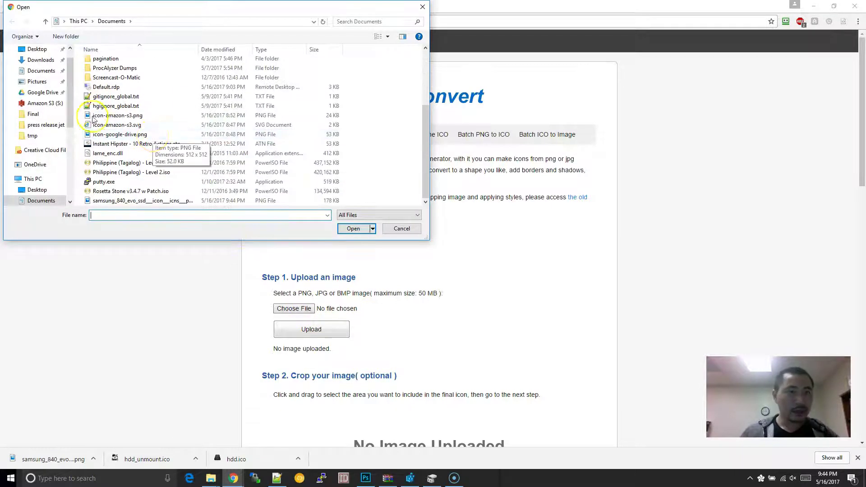
left_click(39, 71)
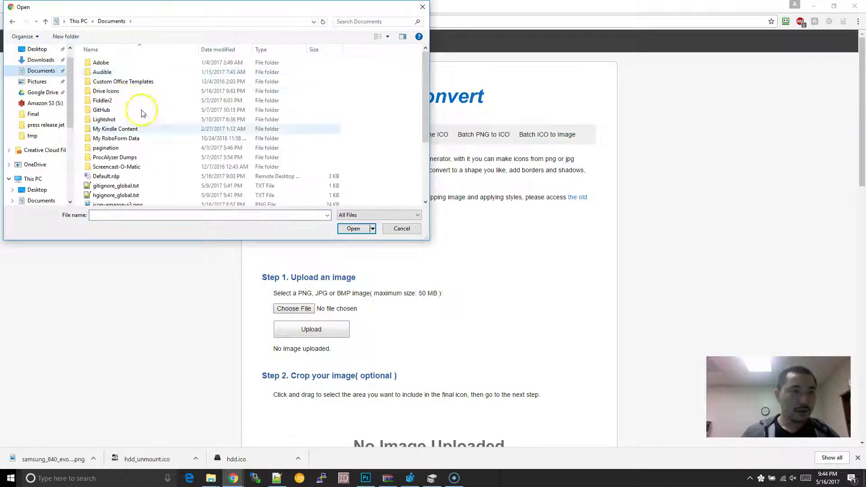
scroll(141, 113, "down", 3)
type("sa")
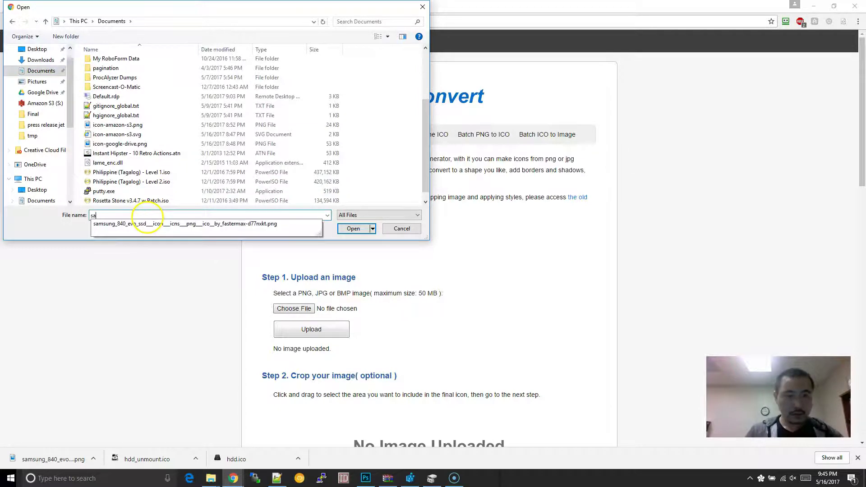
type("m")
left_click(148, 223)
key("Return")
left_click(311, 329)
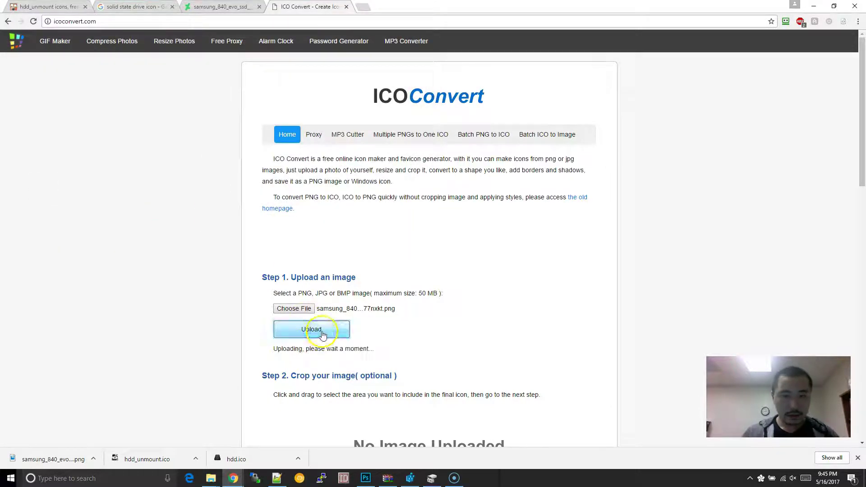
Convert the uploaded image with the ICO for Windows 7, Windows 8, Vista and XP format and download the icon.
scroll(550, 264, "down", 10)
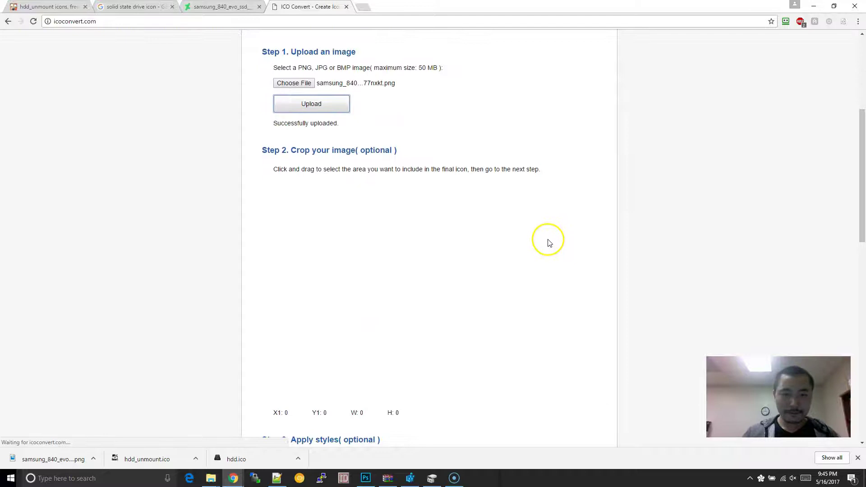
scroll(548, 226, "down", 9)
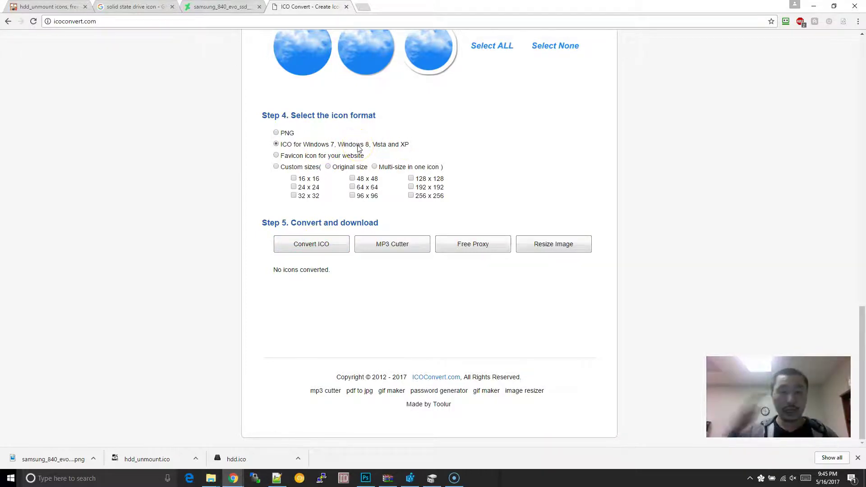
left_click(297, 246)
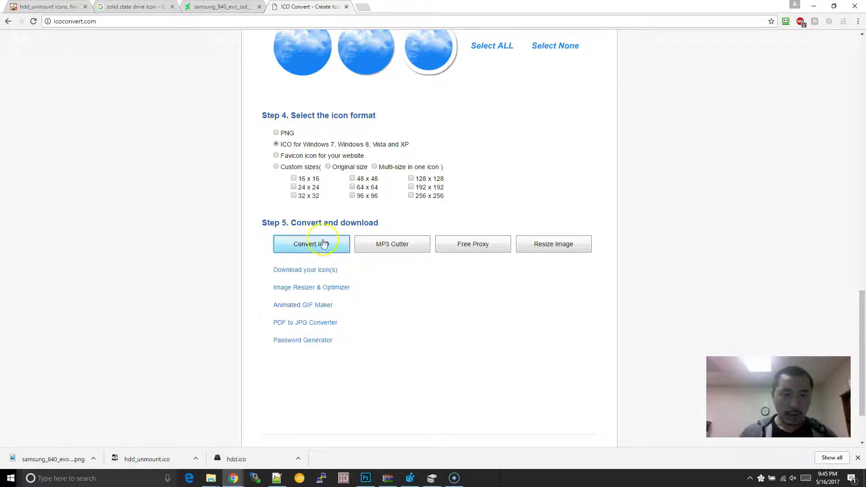
left_click(318, 270)
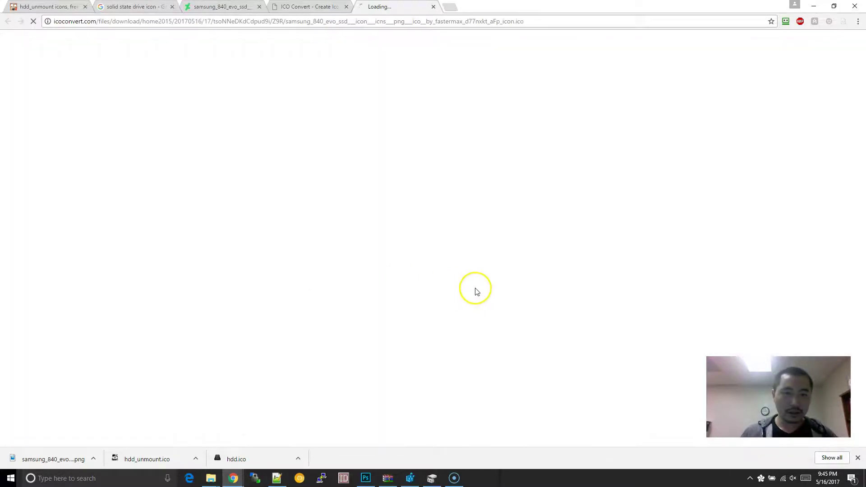
Move the downloaded Samsung ICO from Downloads into Documents\Drive Icons and delete the existing Solid State Drive.ico there.
left_click(93, 459)
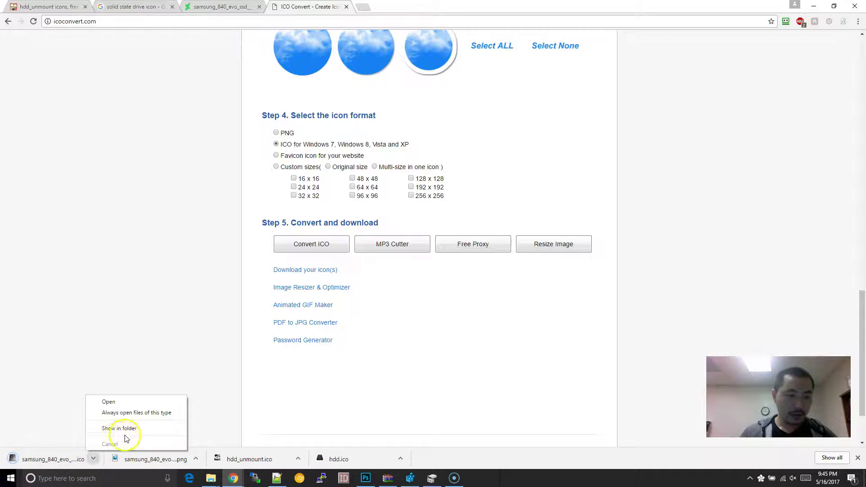
left_click(126, 427)
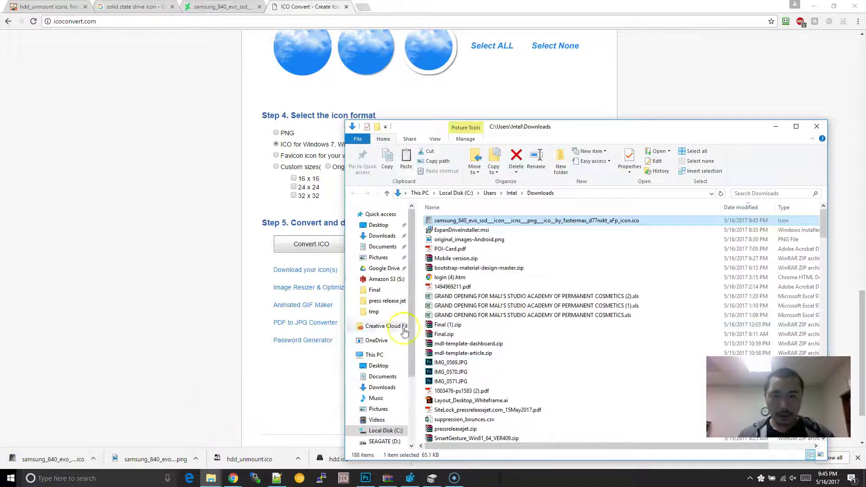
mouse_move(210, 477)
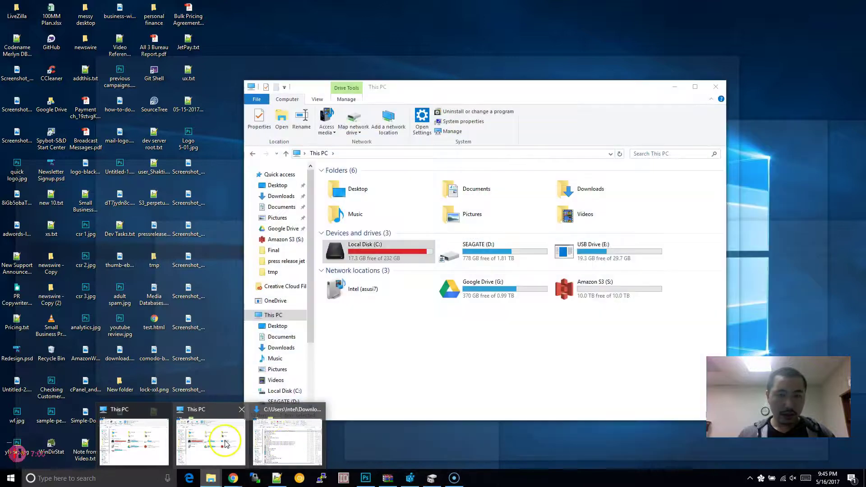
left_click(212, 439)
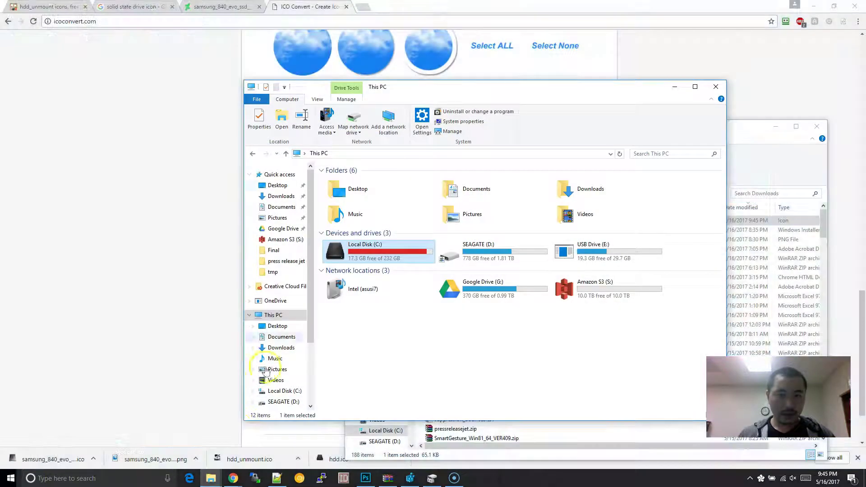
left_click(283, 196)
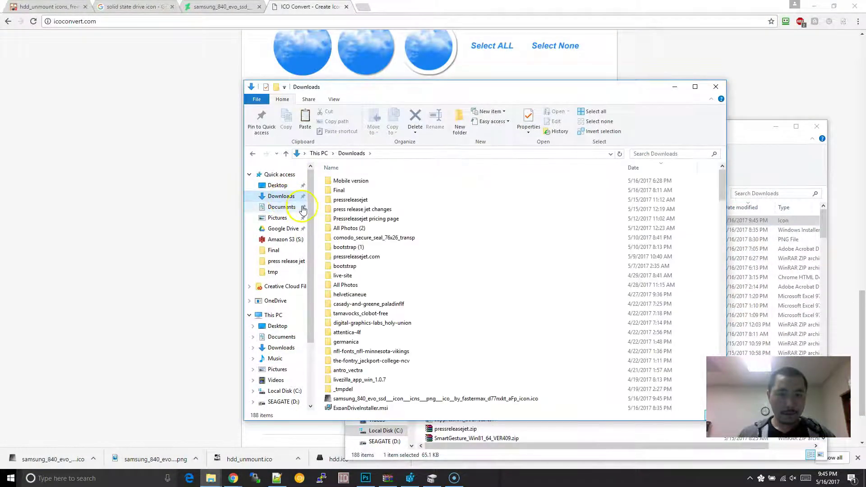
left_click(281, 207)
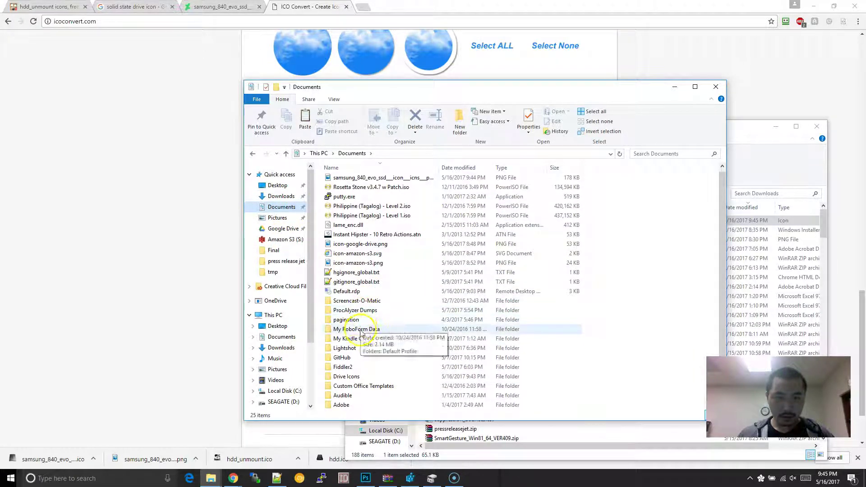
double_click(349, 376)
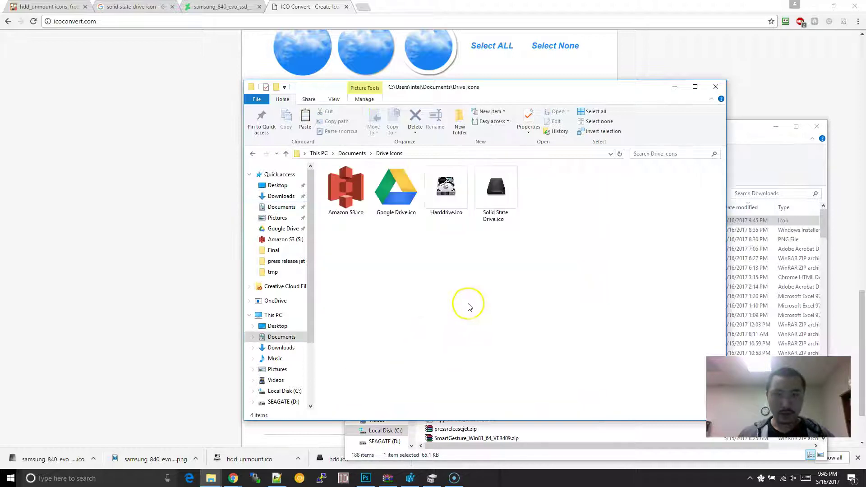
key("ctrl+v")
left_click(506, 215)
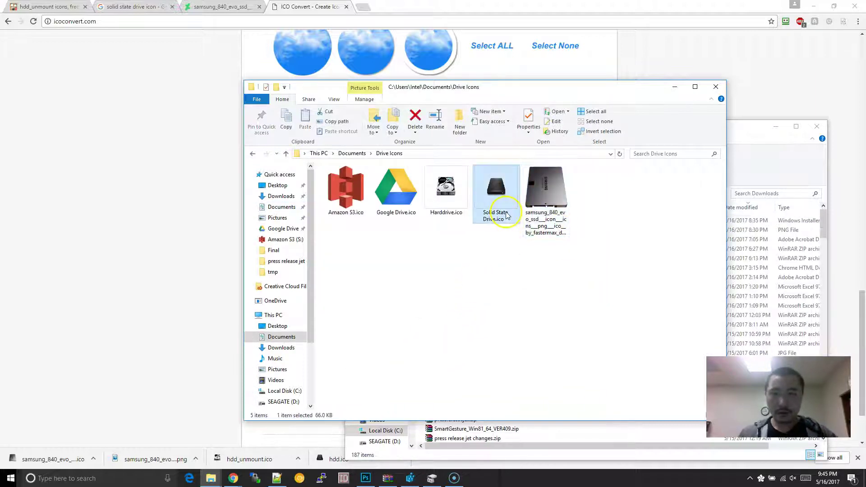
key("Delete")
Rename the Samsung icon file in the Drive Icons folder as Solid State Drive.ico.
left_click(504, 224)
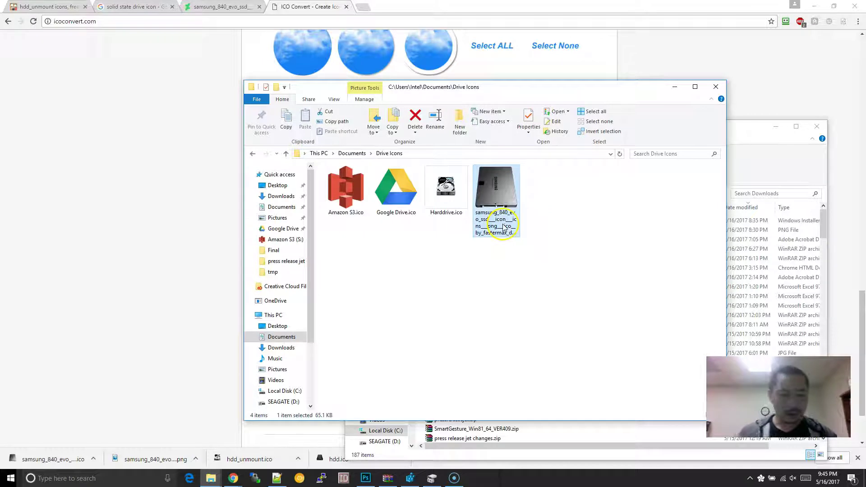
type("Solid State Drive.ico")
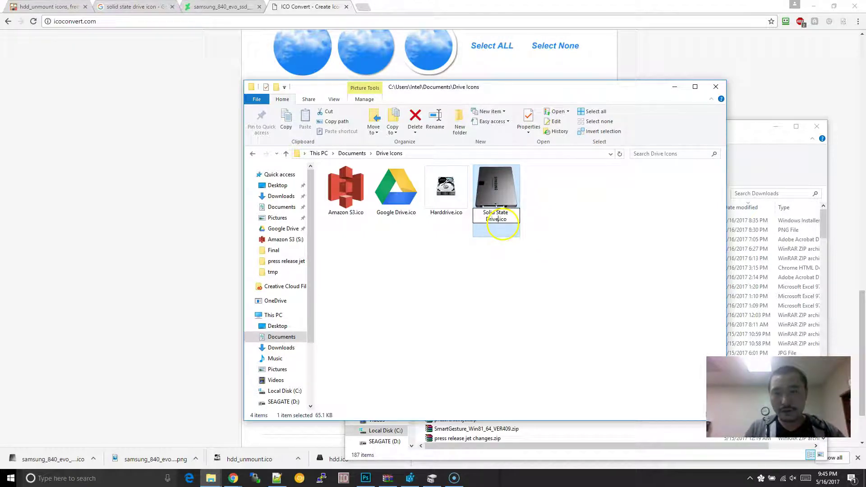
key("Return")
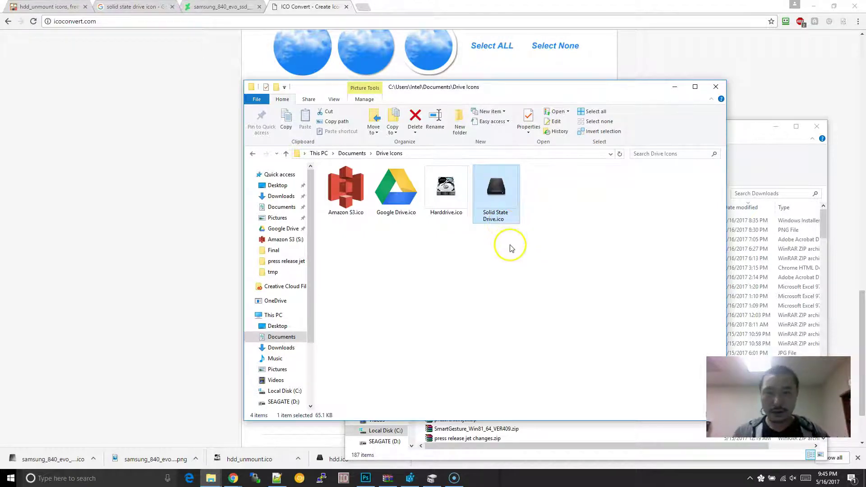
Refresh the Drive Icons folder to update the icon preview, and undo the last file rename.
right_click(510, 244)
left_click(543, 279)
right_click(522, 244)
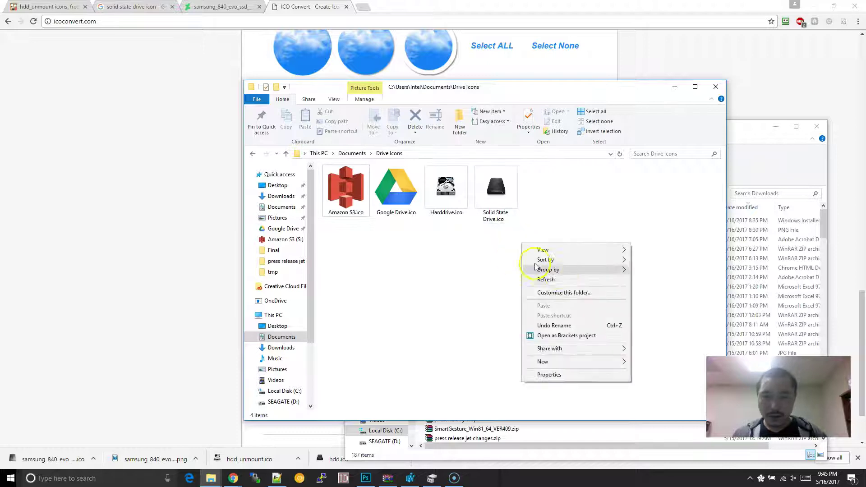
left_click(556, 280)
left_click(497, 215)
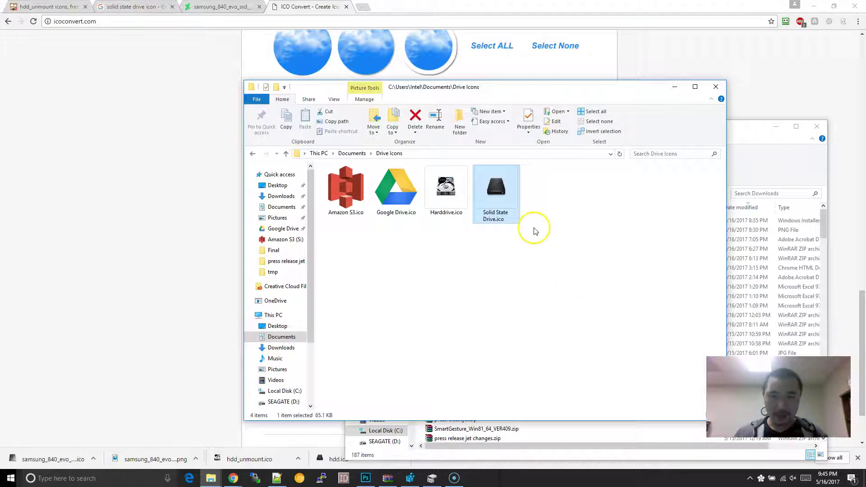
left_click(524, 265)
key("ctrl+z")
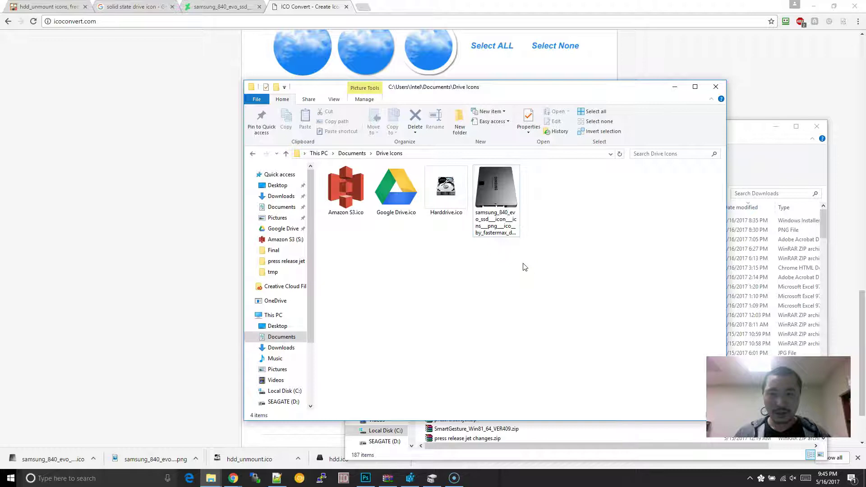
Rename the Samsung icon file in the Drive Icons folder as Samsung SSD.ico.
key("F2")
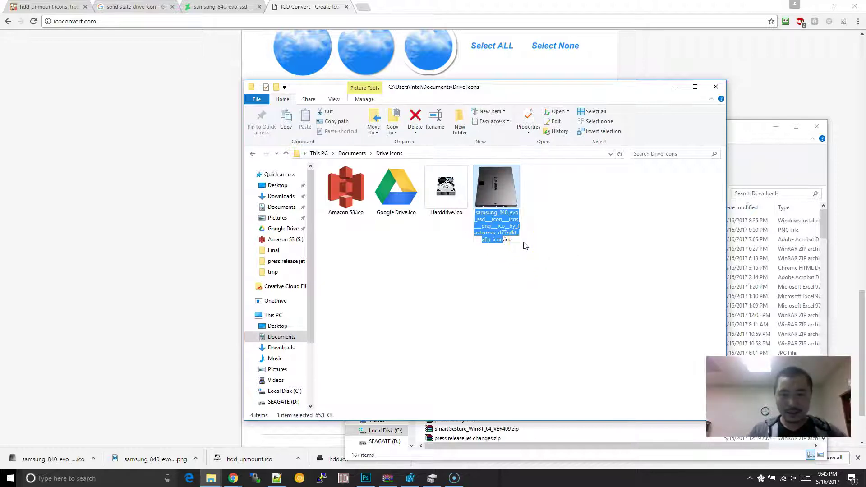
type("SSD")
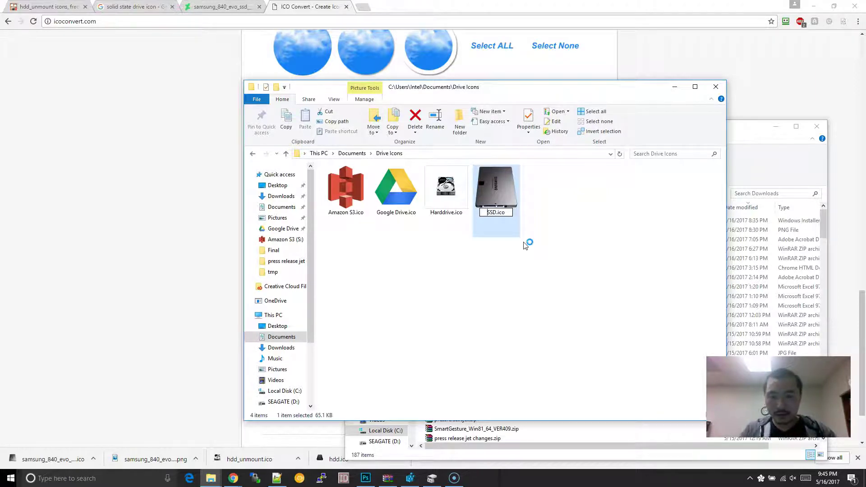
type("Samsung")
key("Return")
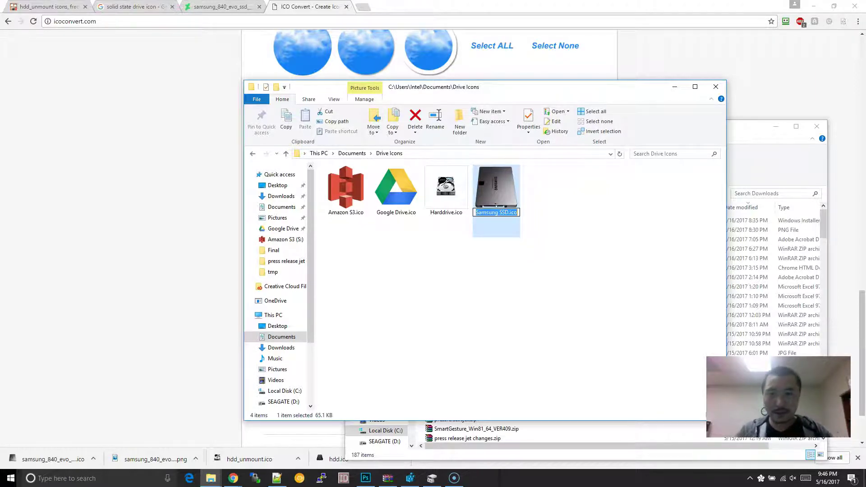
left_click(521, 197)
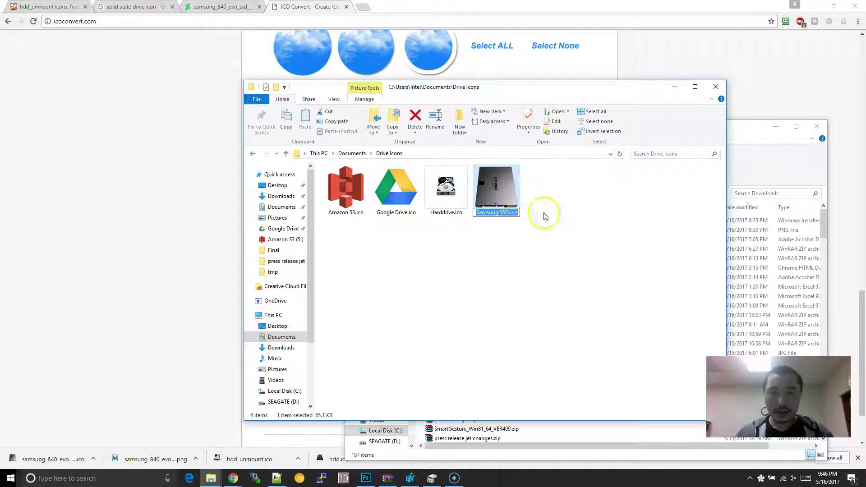
left_click(545, 214)
In Registry Editor, set the default value of DriveIcons\C\DefaultIcon to C:\Users\Intel\Documents\Drive Icons\Samsung SSD.ico.
left_click(410, 478)
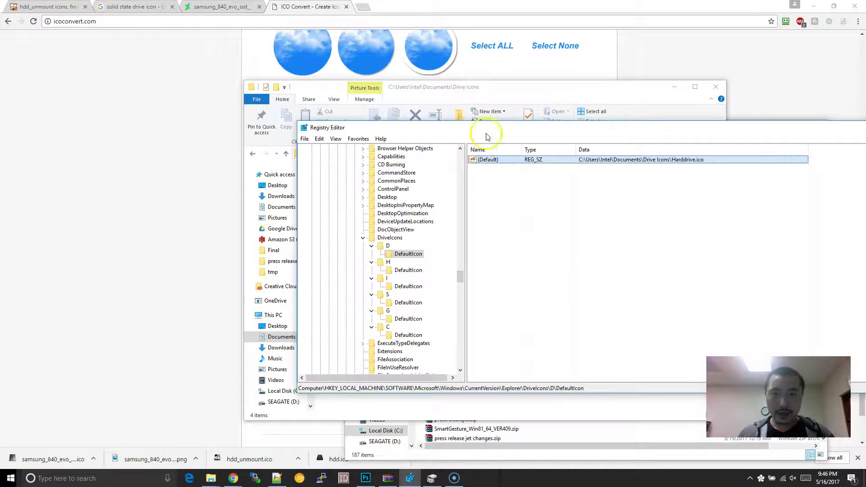
left_click_drag(491, 131, 456, 124)
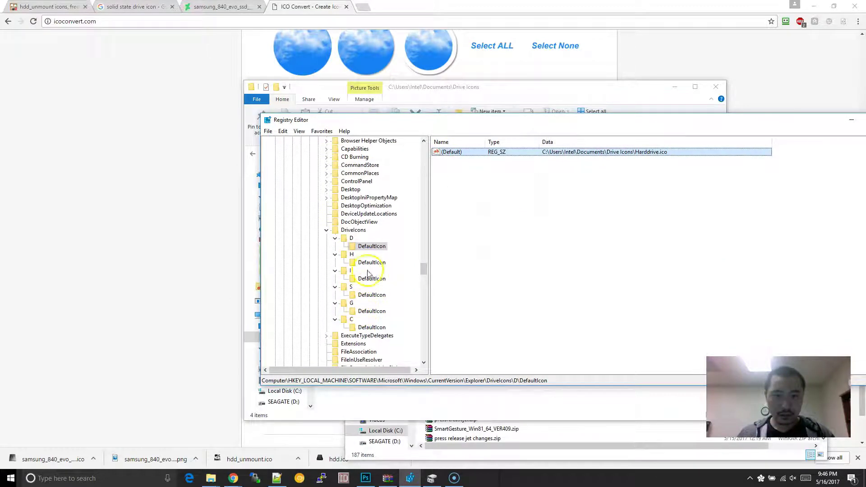
left_click(370, 327)
double_click(601, 152)
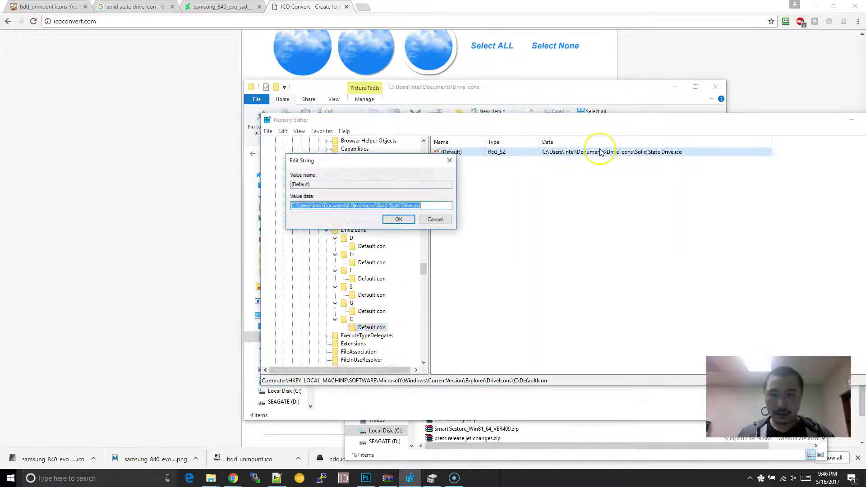
key("ctrl+v")
key("ctrl+z")
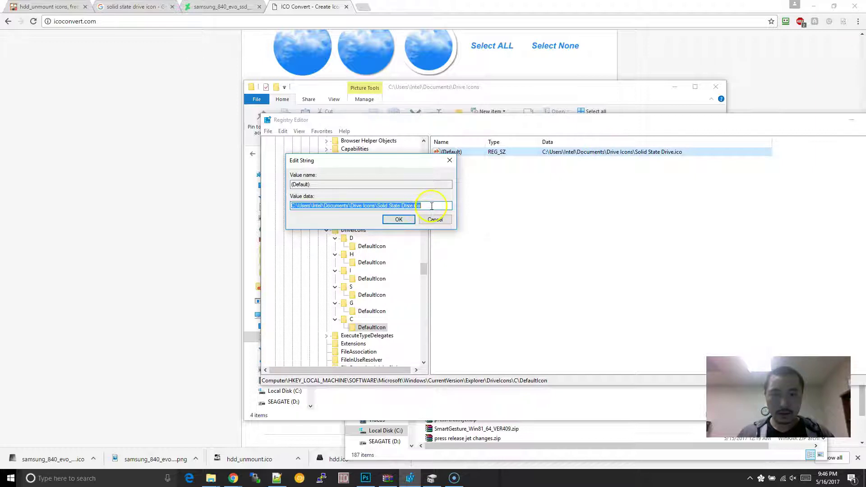
left_click_drag(429, 205, 391, 206)
type("Samsung SSD.ico")
left_click(399, 219)
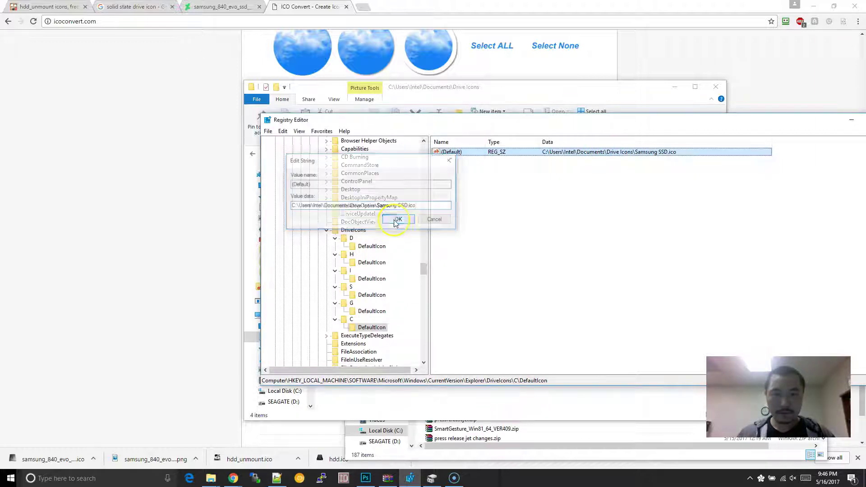
Return to File Explorer, open This PC and refresh it to check the icon of Local Disk (C:).
left_click(551, 90)
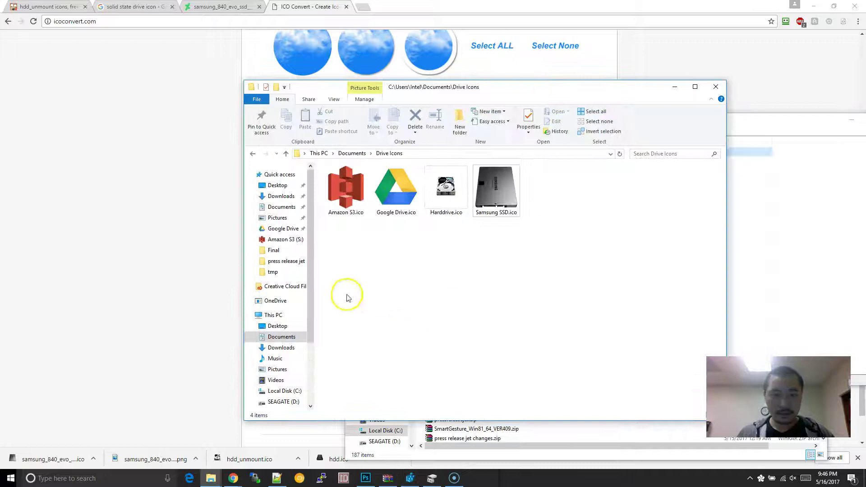
left_click(272, 315)
right_click(468, 321)
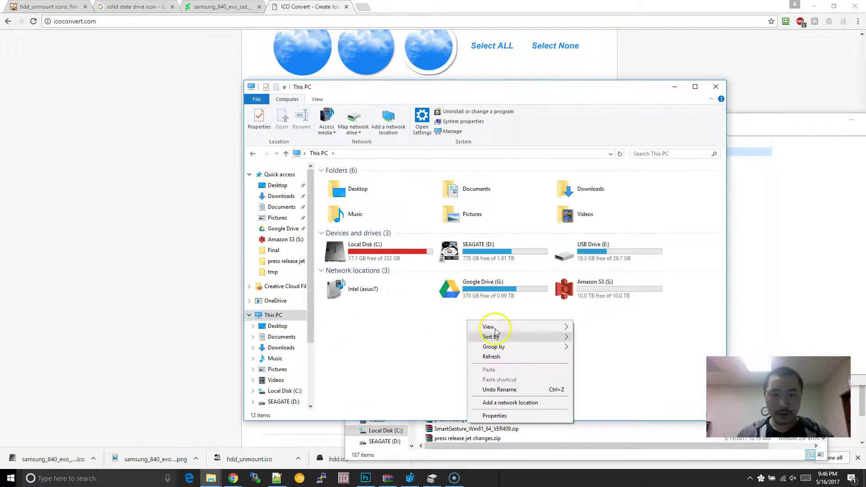
left_click(512, 355)
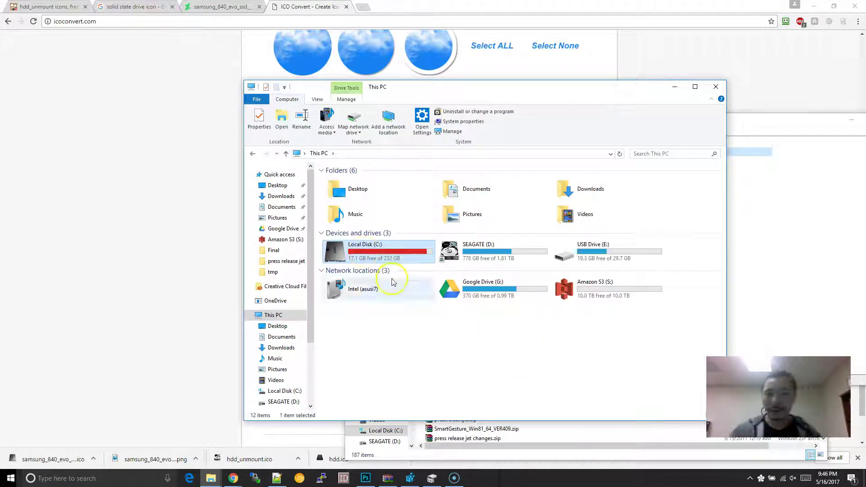
left_click(444, 336)
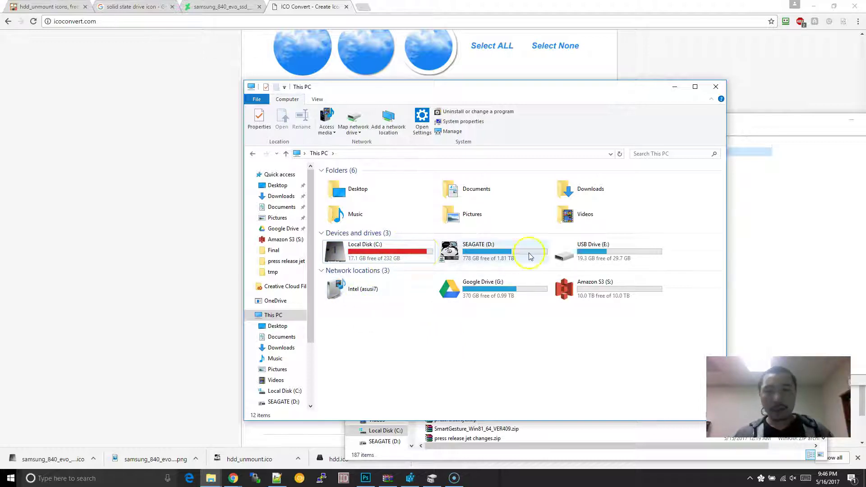
scroll(284, 321, "down", 3)
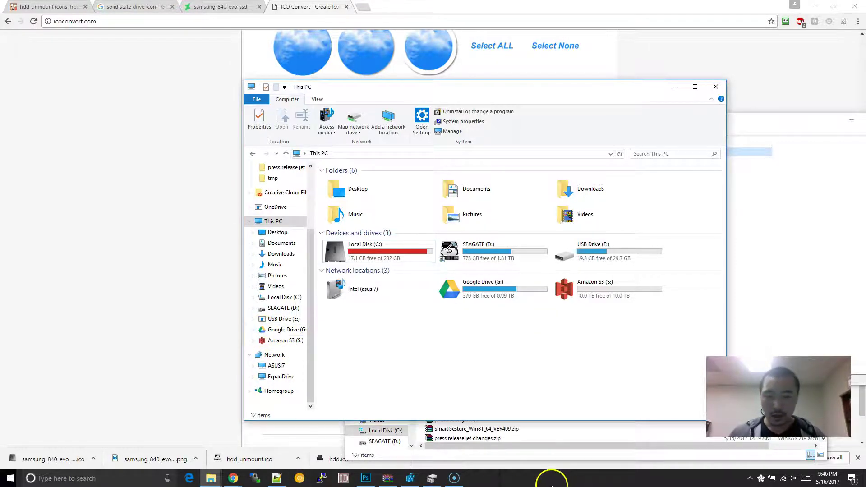
left_click(519, 478)
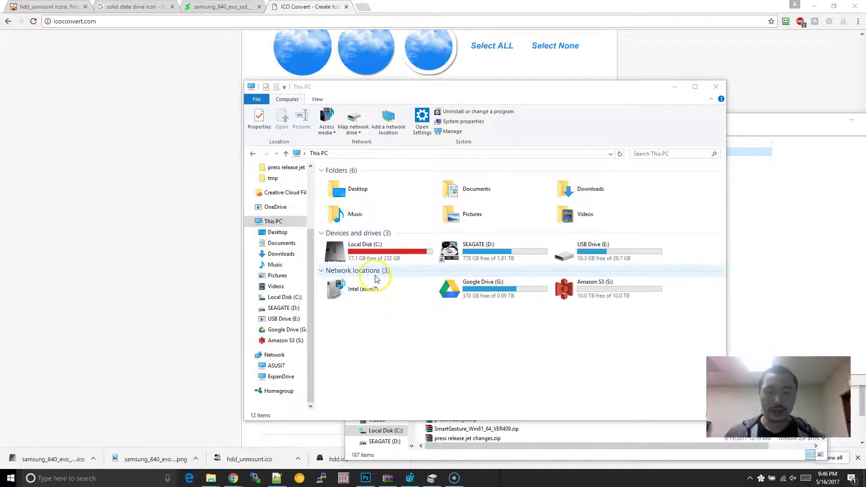
left_click(536, 291)
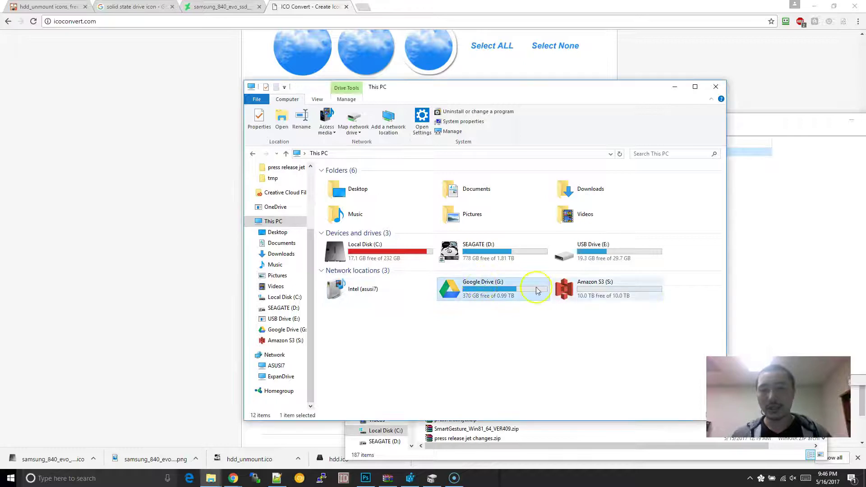
left_click(529, 338)
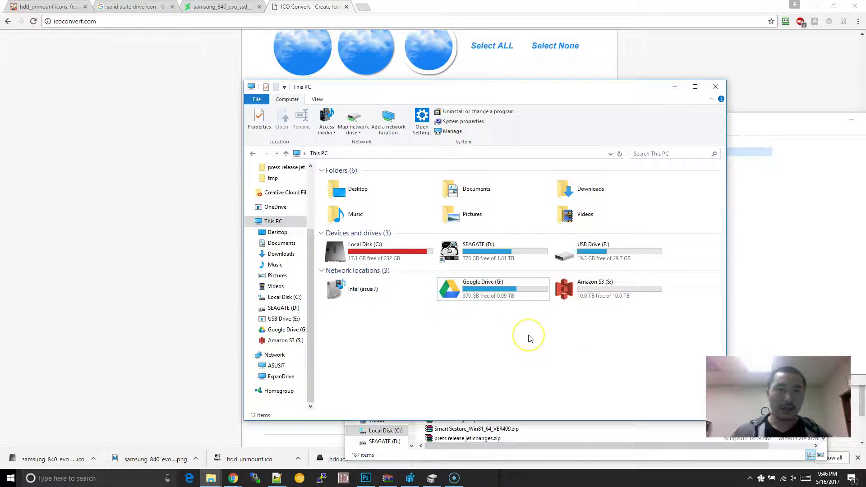